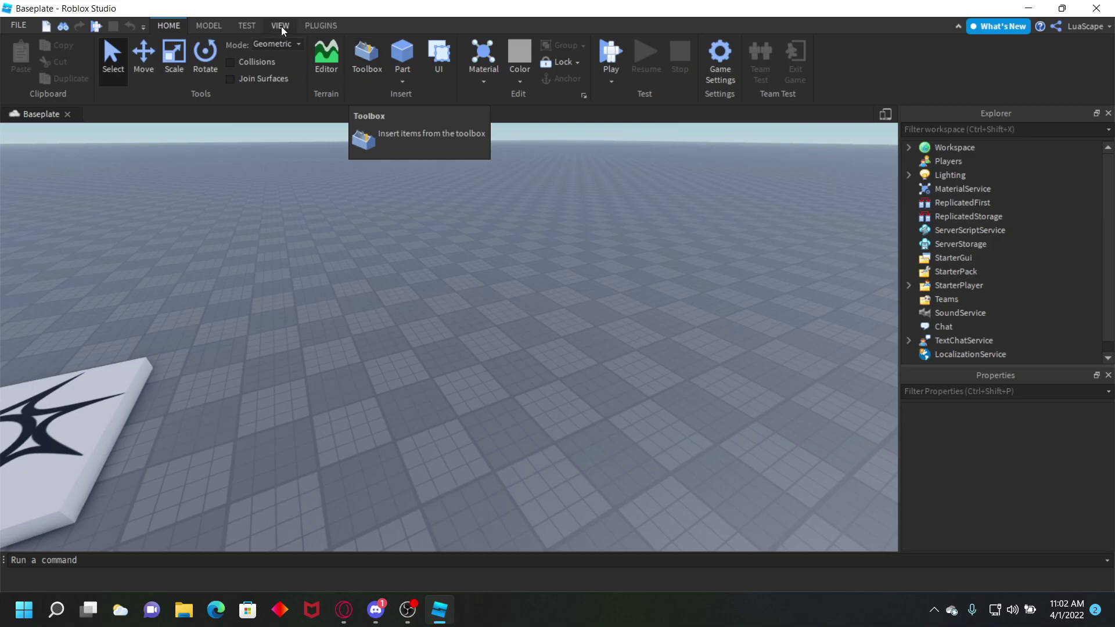
left_click(319, 26)
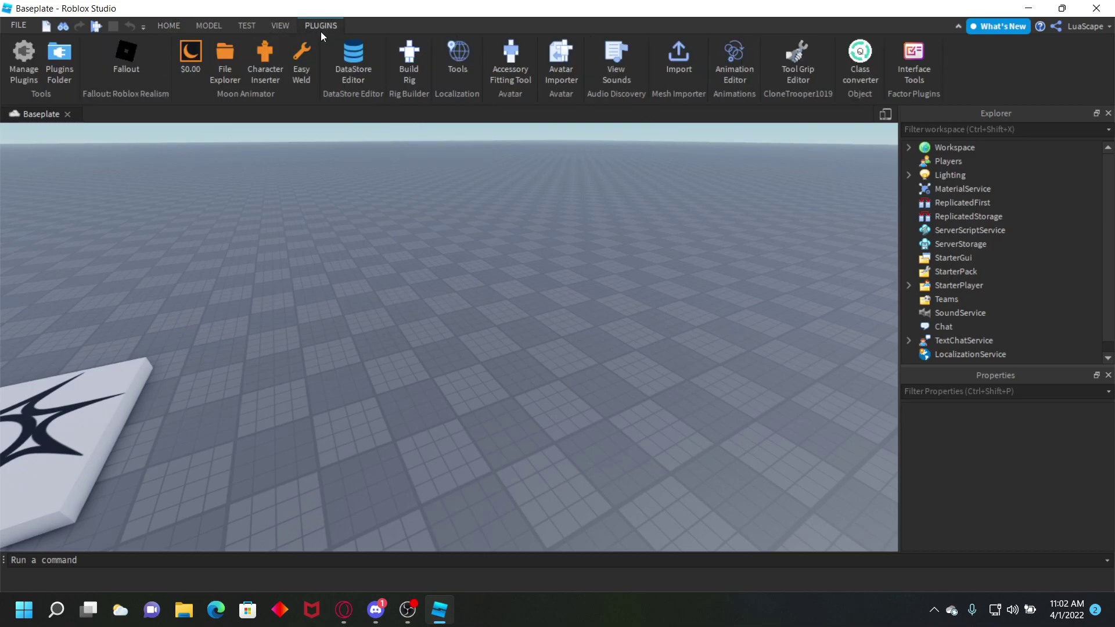
left_click(182, 58)
left_click(184, 58)
left_click(169, 26)
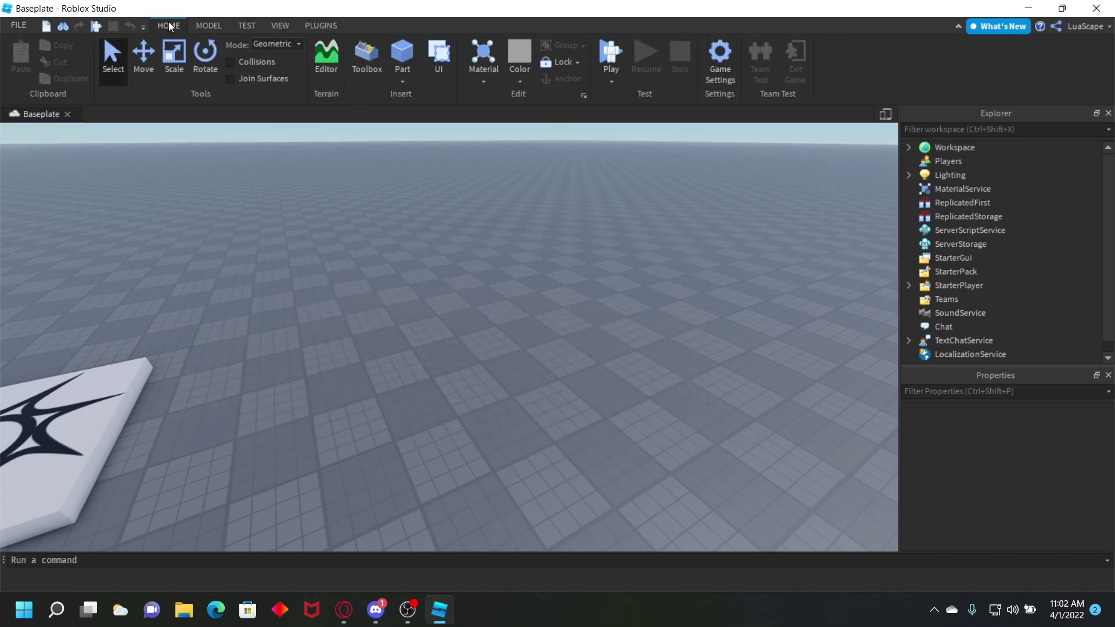
Insert the Tutorial Model from My Models into the workspace and close the Toolbox.
left_click(362, 63)
left_click(28, 226)
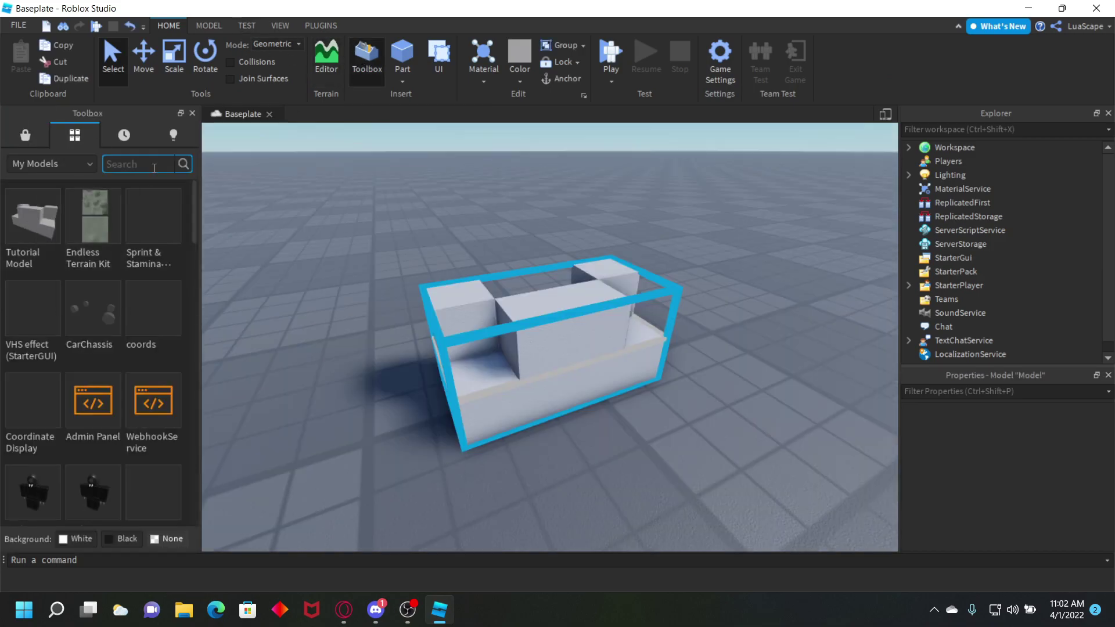
left_click(192, 113)
right_click_drag(296, 238, 739, 252)
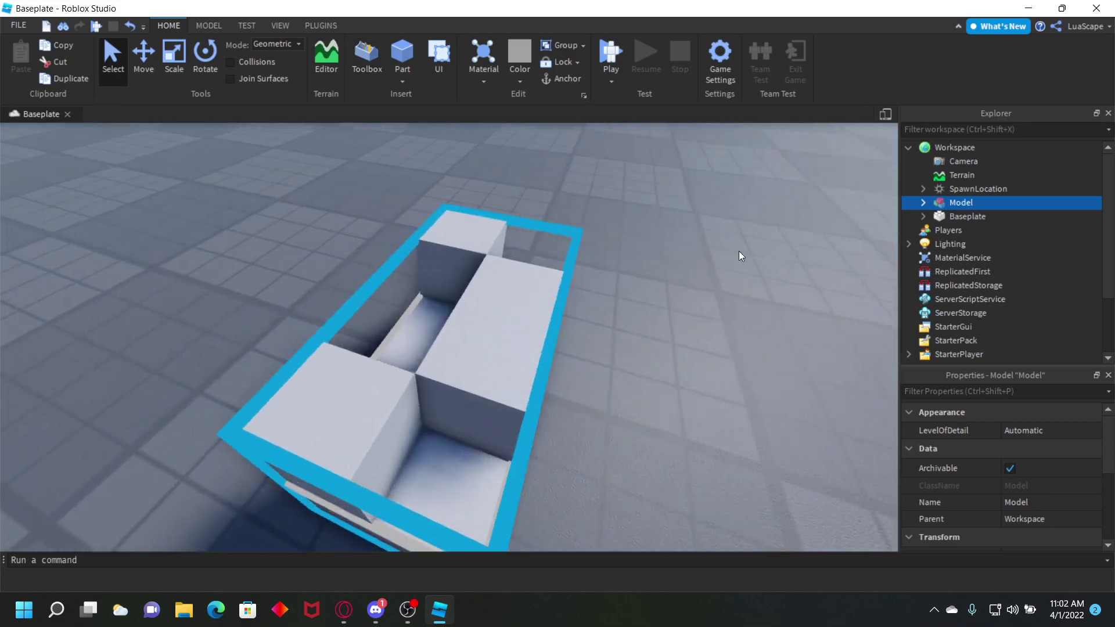
Expand the inserted model's hierarchy and examine which blocks correspond to base, the unnamed parts, and parts 1 and 2.
left_click(923, 203)
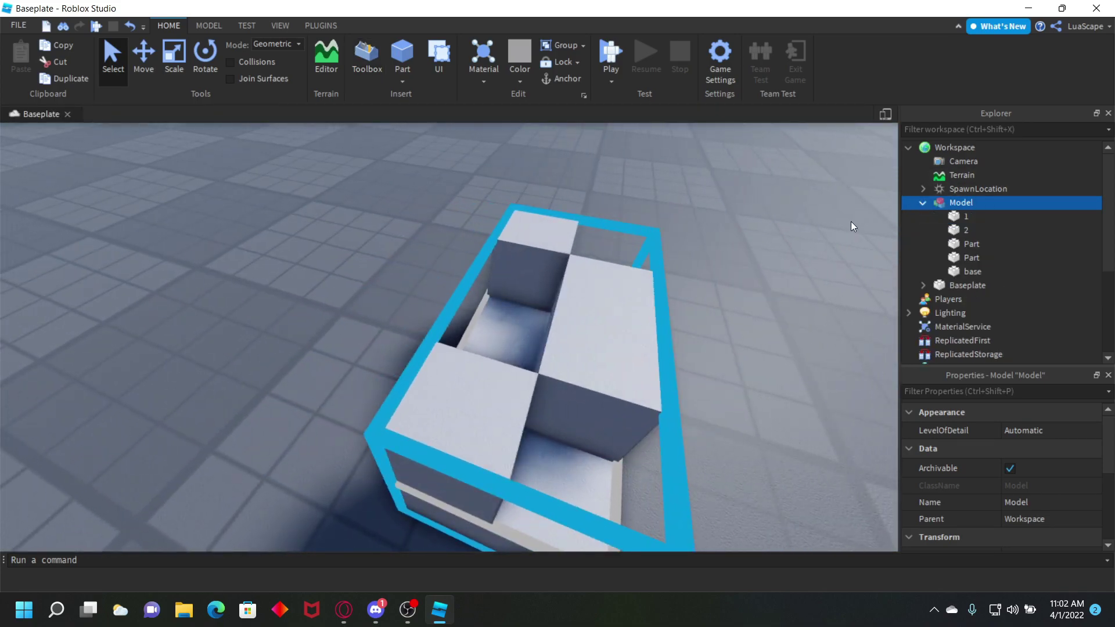
left_click(966, 271)
left_click(964, 258)
left_click(969, 243)
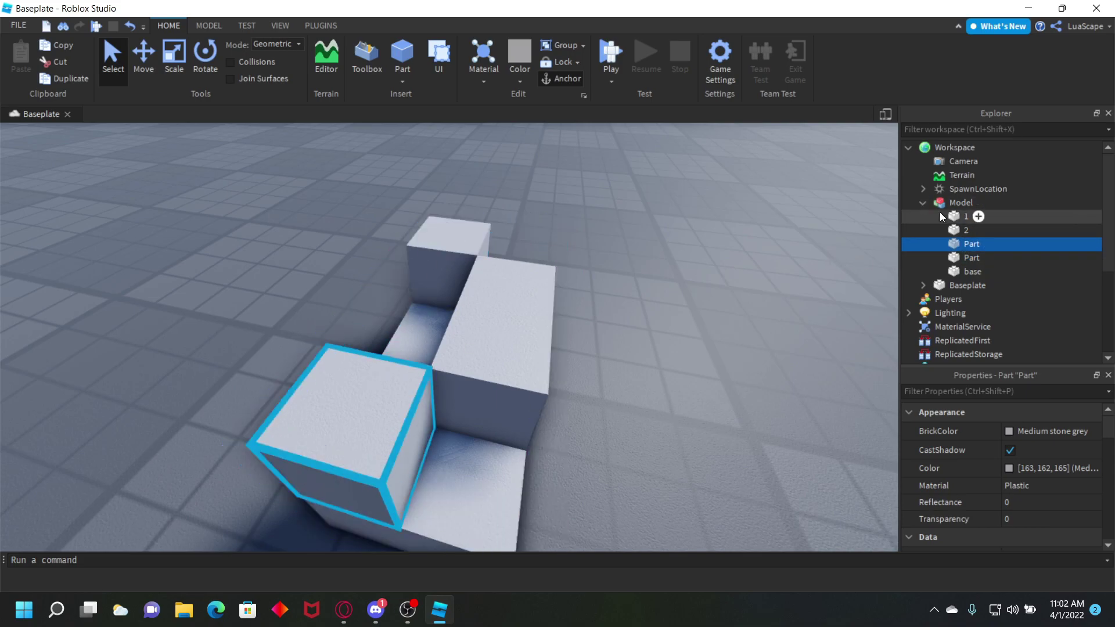
left_click(948, 219, "ctrl")
left_click(956, 229, "ctrl")
left_click(883, 239)
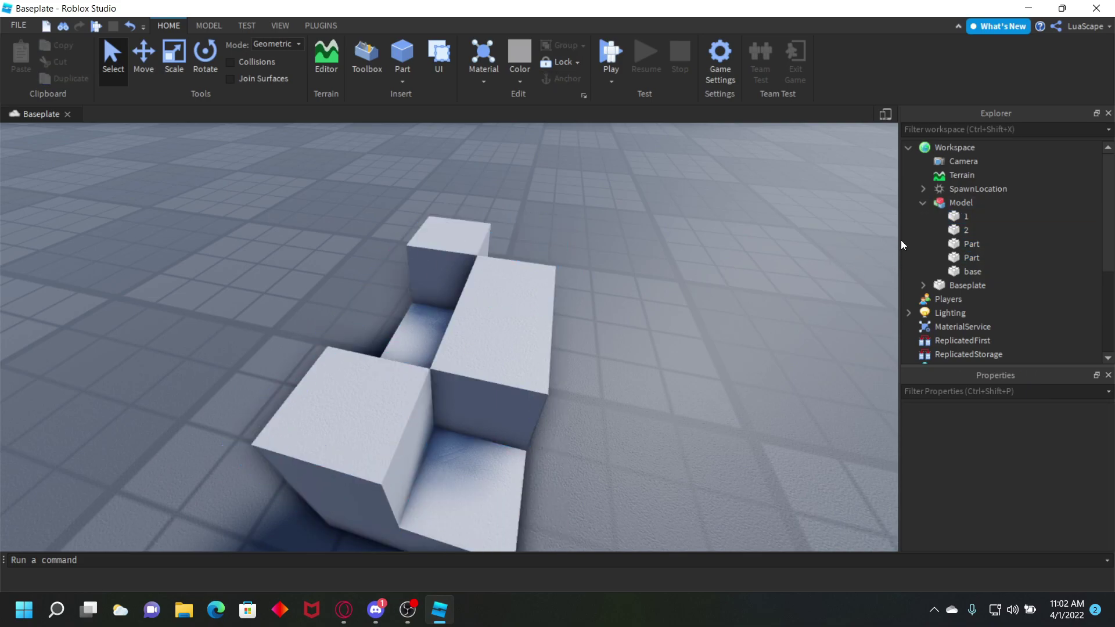
left_click(953, 220)
left_click(955, 227, "shift")
left_click(706, 258)
key("w")
key("d")
right_click_drag(705, 258, 706, 259)
left_click(470, 300)
left_click(517, 294)
left_click(672, 281)
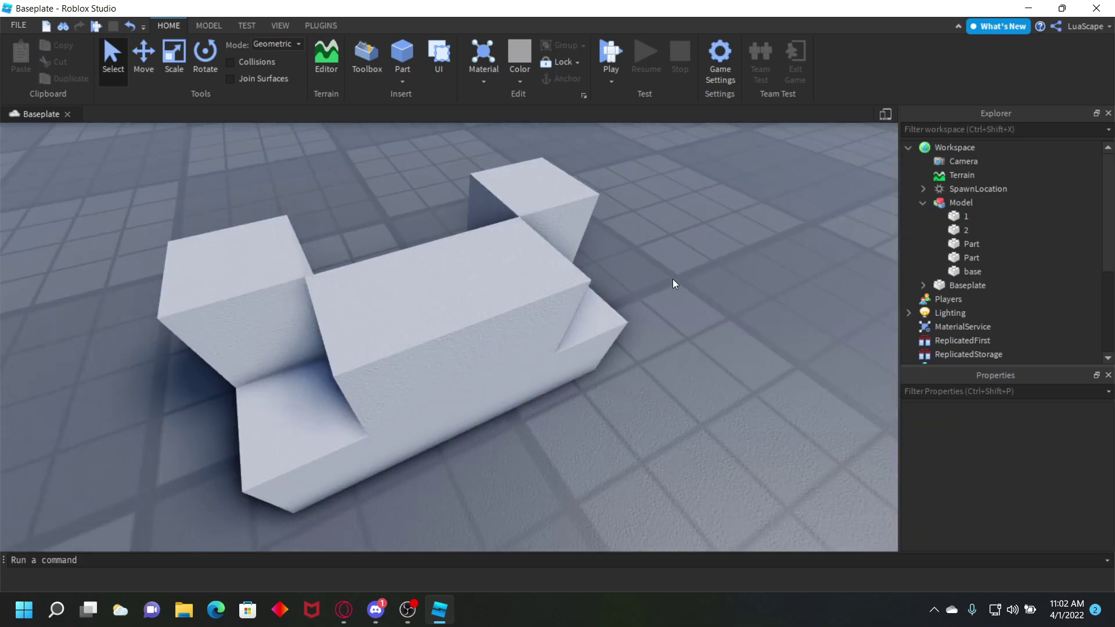
left_click(587, 341)
Compare parts 1 and 2, the two unnamed parts and base by highlighting each one in the model.
left_click(970, 224)
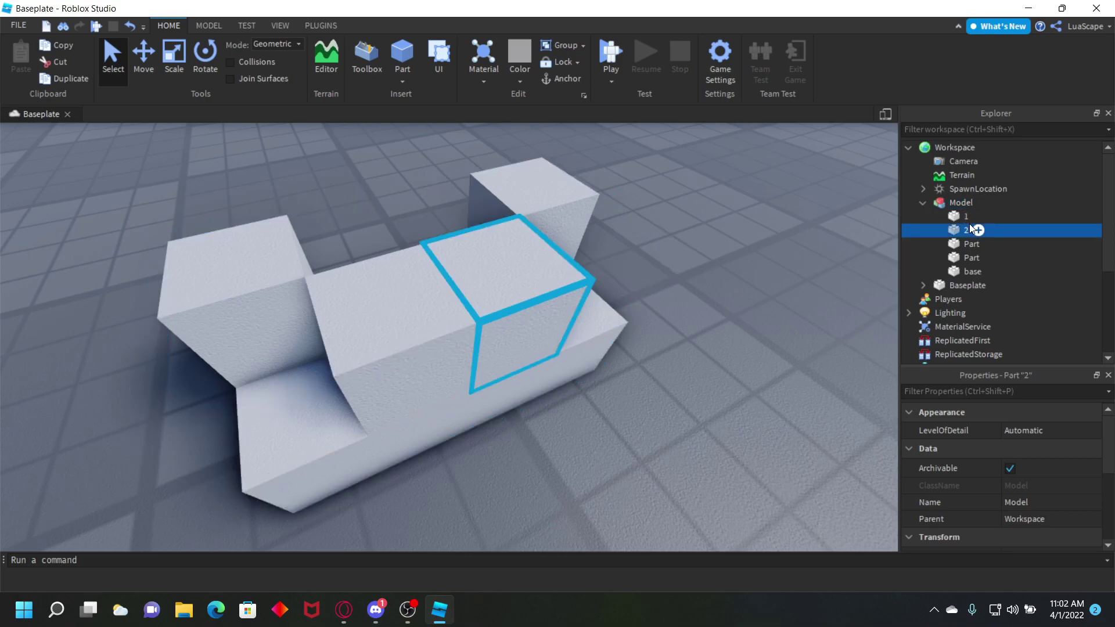
left_click(960, 246)
left_click(962, 263)
left_click(960, 275)
left_click(953, 227)
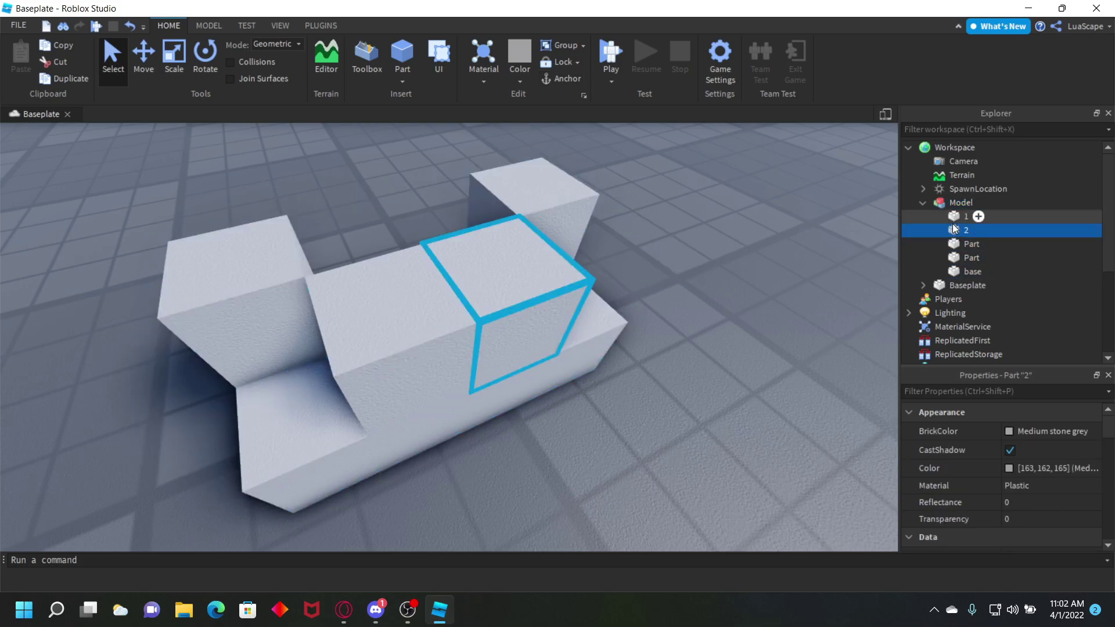
left_click(953, 219)
left_click(953, 256)
left_click(953, 271)
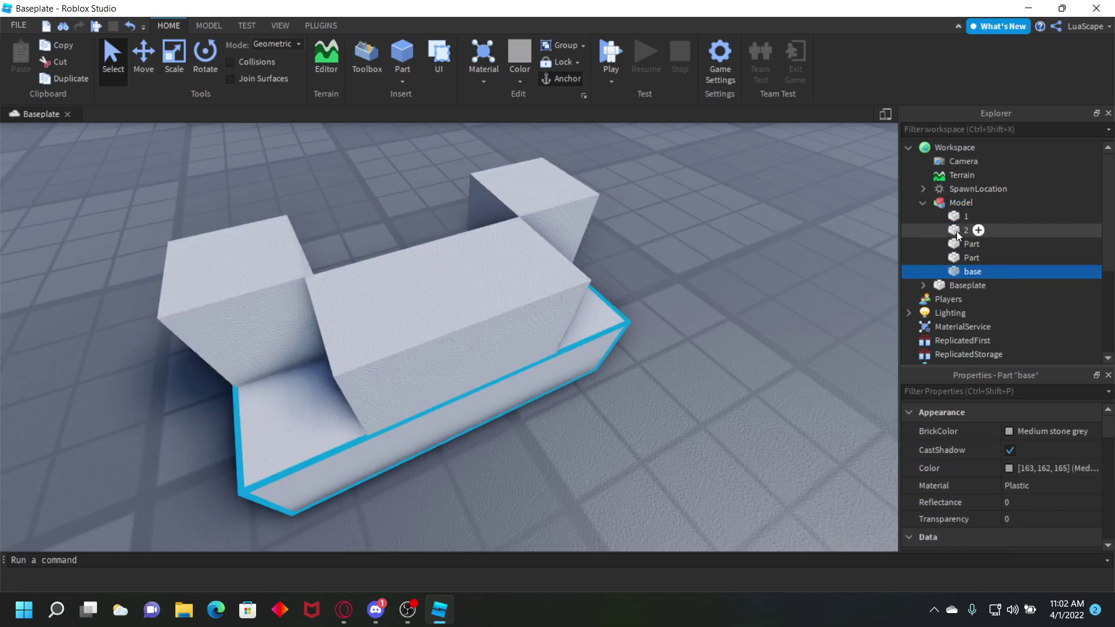
left_click(954, 218)
left_click(826, 261)
right_click_drag(820, 261, 817, 261)
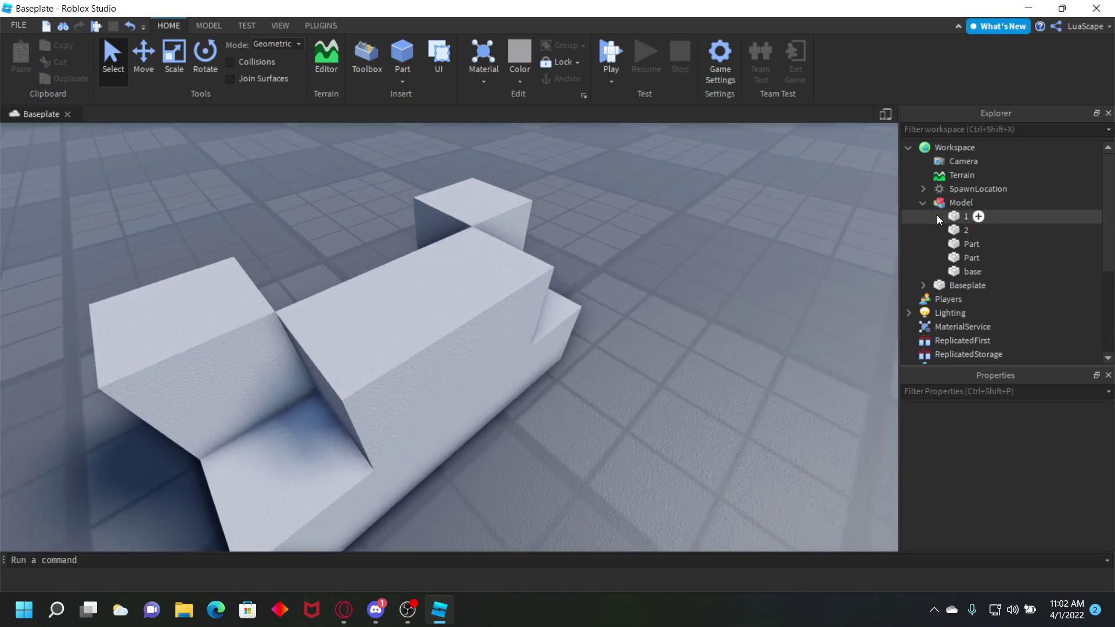
Set the model's PrimaryPart to the base part and clear the selection.
left_click(943, 204)
scroll(1008, 535, "down", 5)
scroll(991, 506, "up", 3)
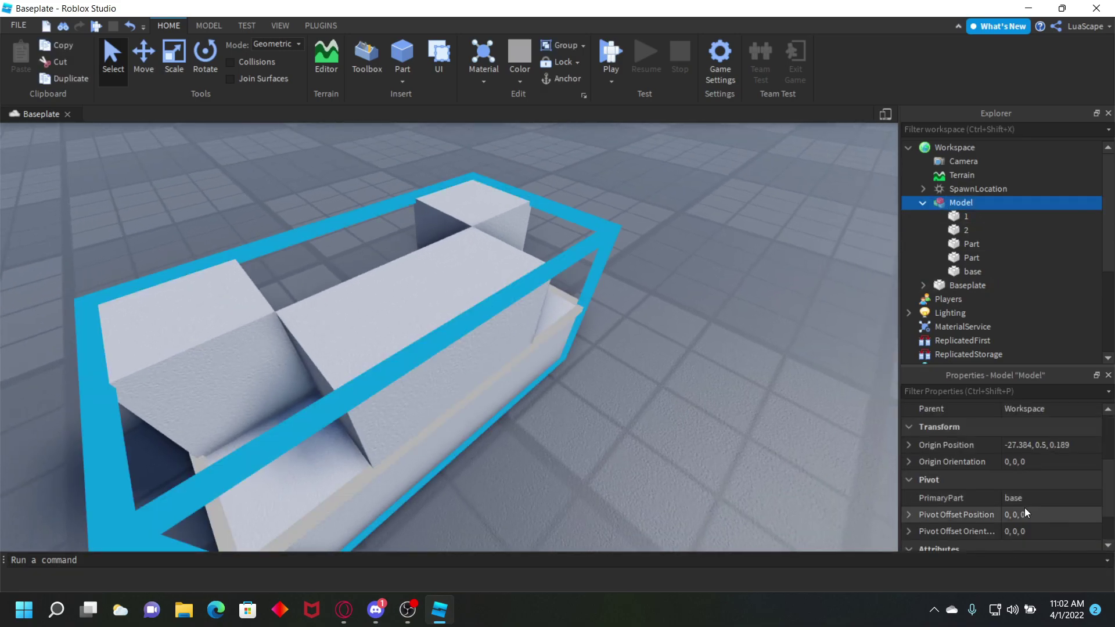
left_click(997, 498)
left_click(961, 273)
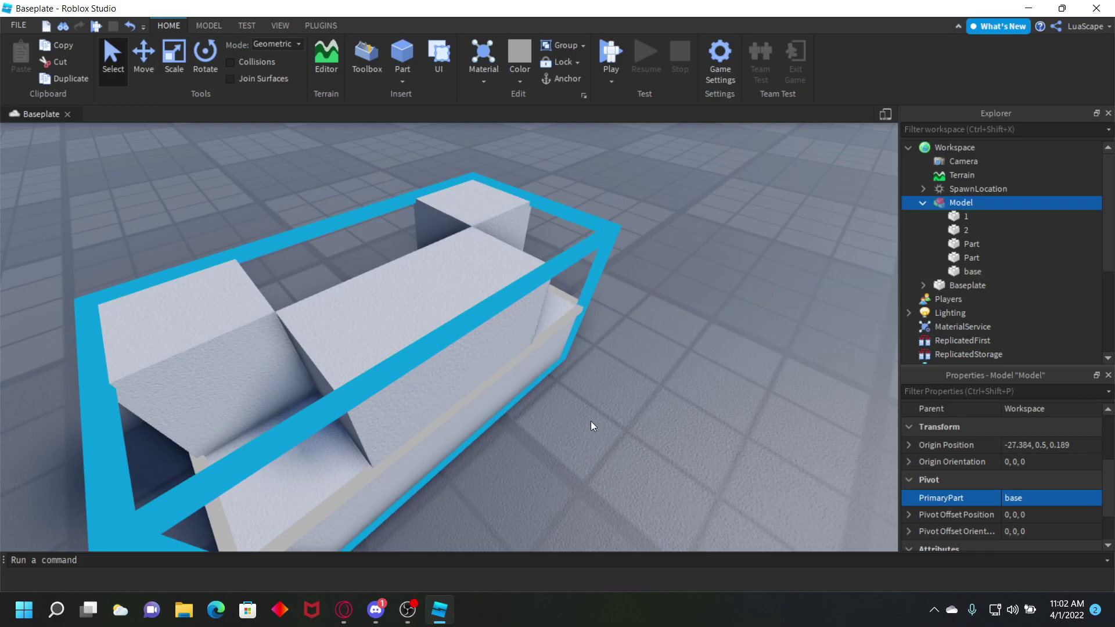
scroll(341, 461, "up", 1)
right_click_drag(525, 445, 550, 426)
right_click_drag(485, 383, 486, 383)
scroll(486, 382, "down", 6)
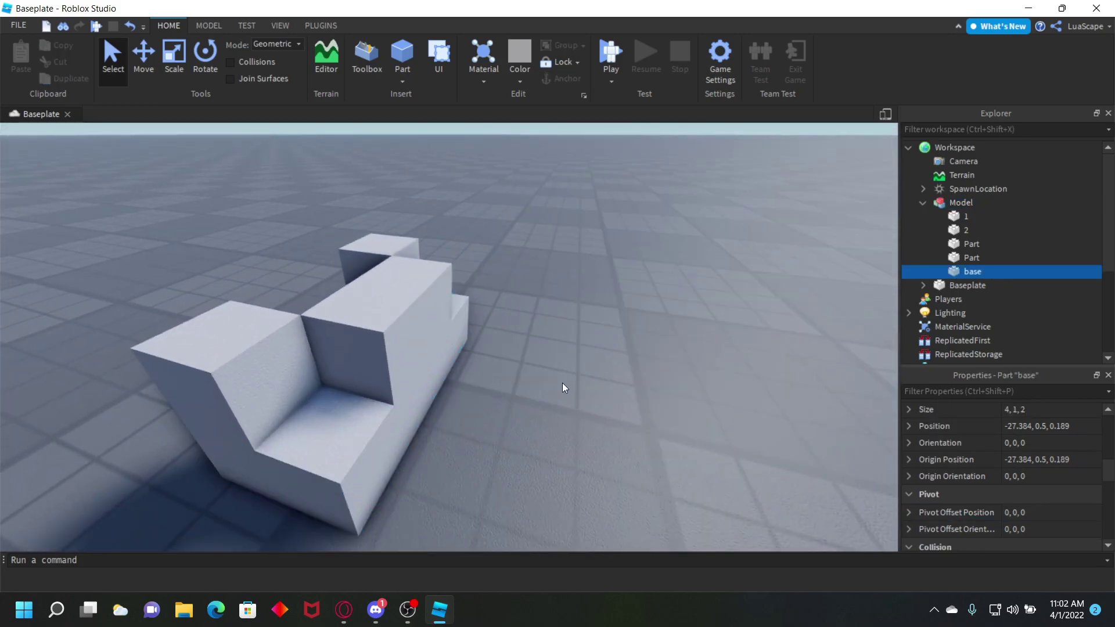
left_click(626, 350)
Join parts 1 and 2 in place to the base part with Easy Weld, keeping the joints animatable.
left_click(319, 25)
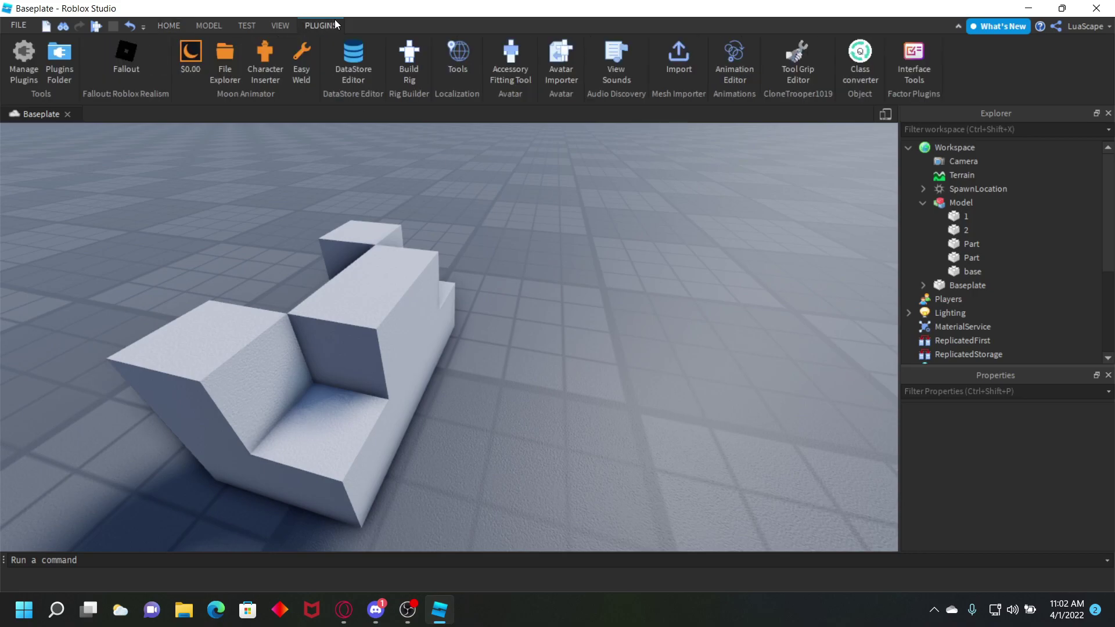
key("a")
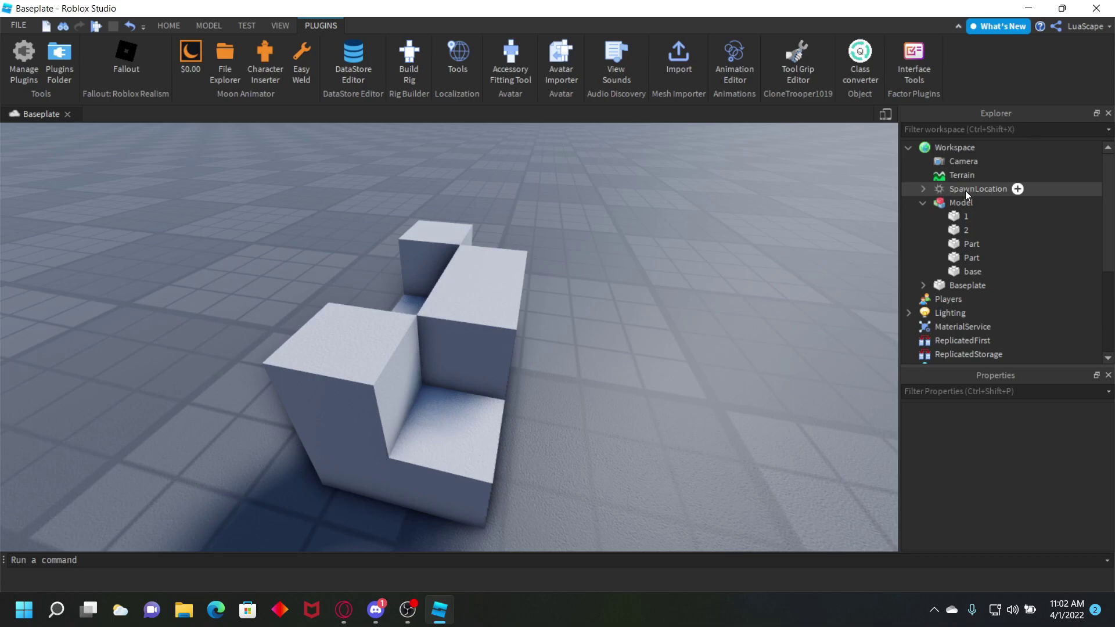
right_click_drag(837, 231, 808, 220)
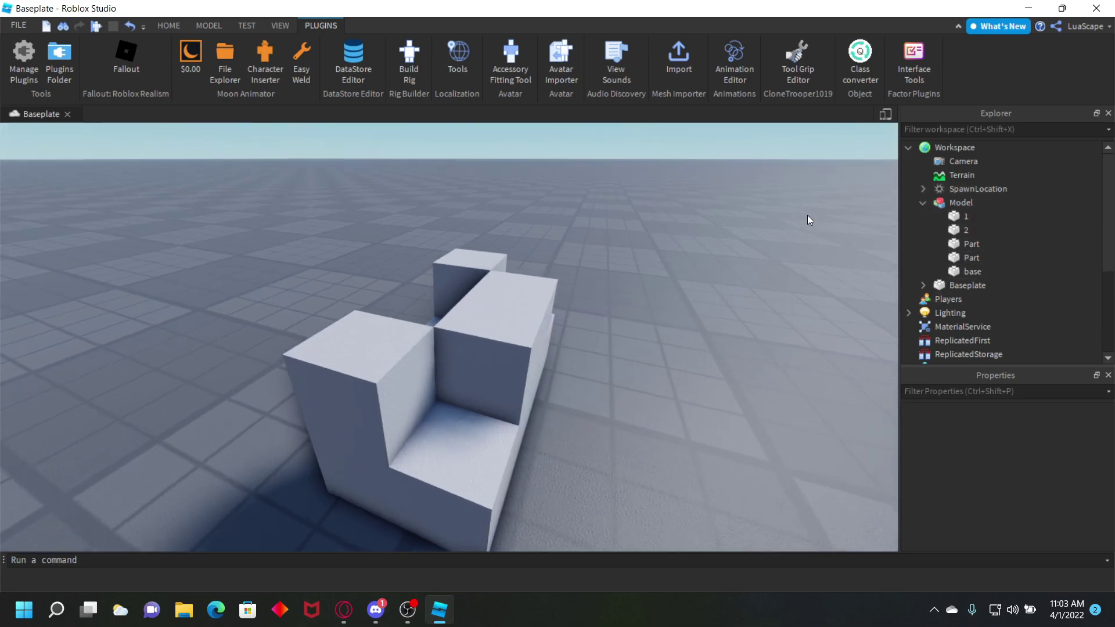
left_click(304, 78)
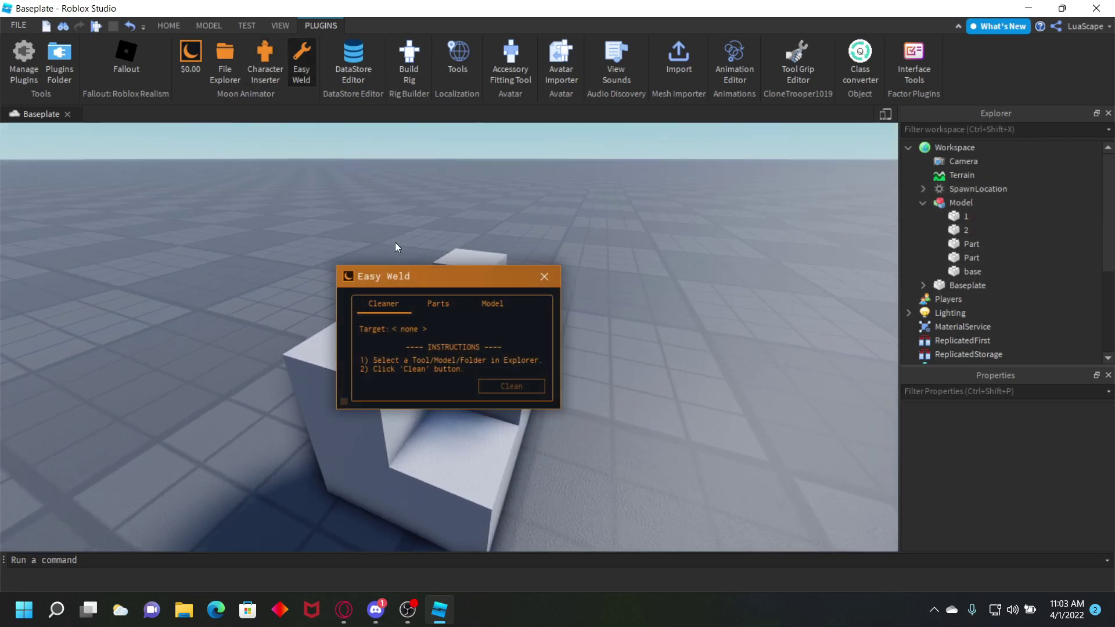
left_click(430, 282)
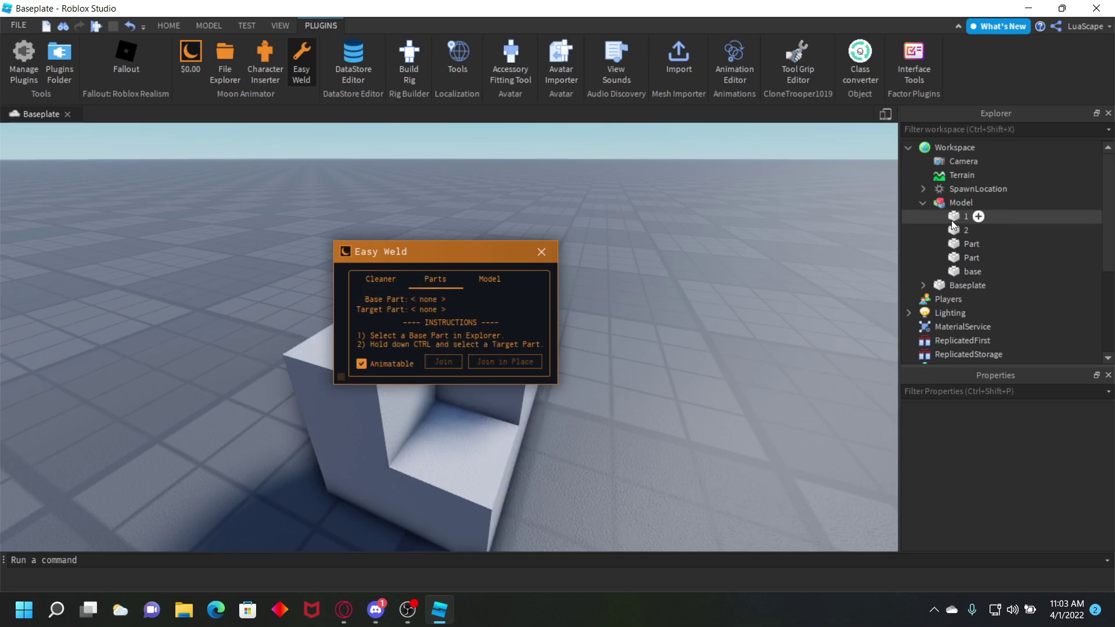
left_click(962, 272)
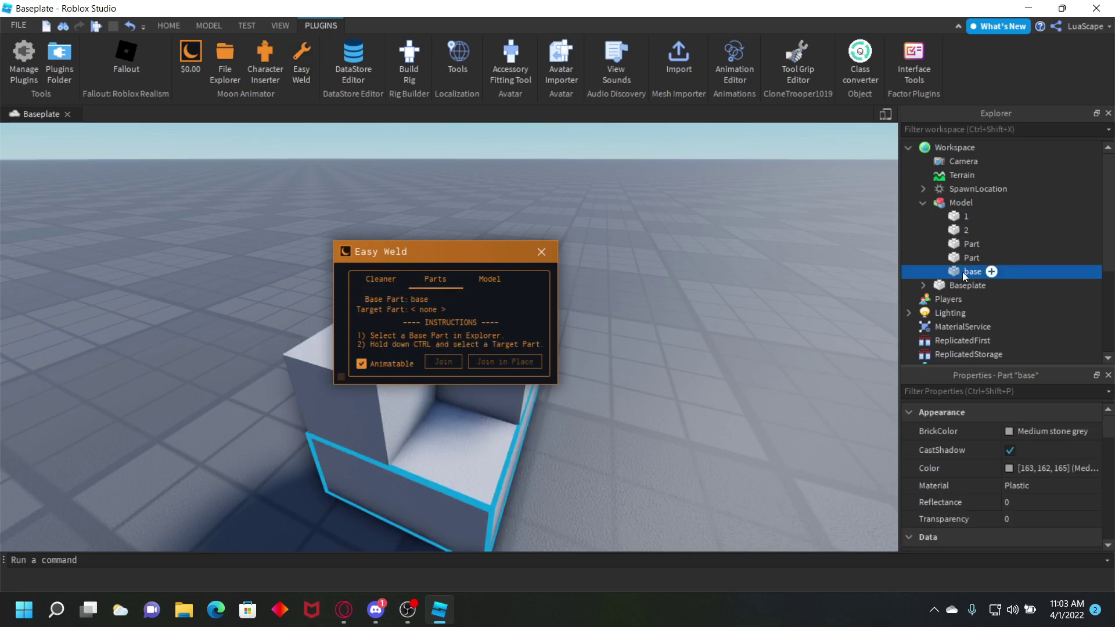
left_click(957, 218, "ctrl")
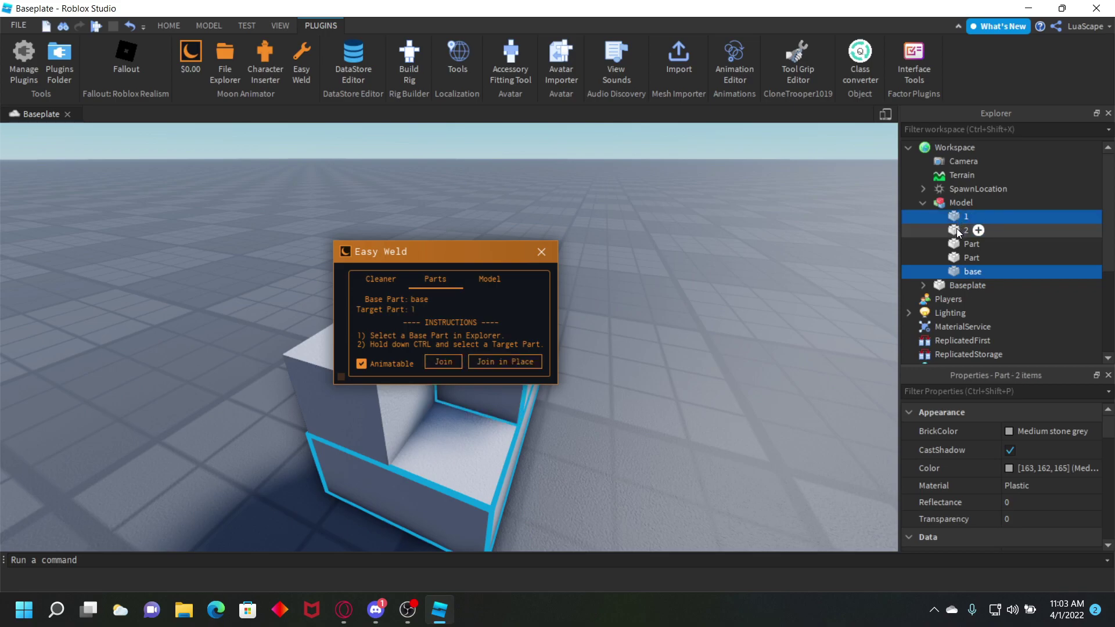
left_click(957, 229, "ctrl")
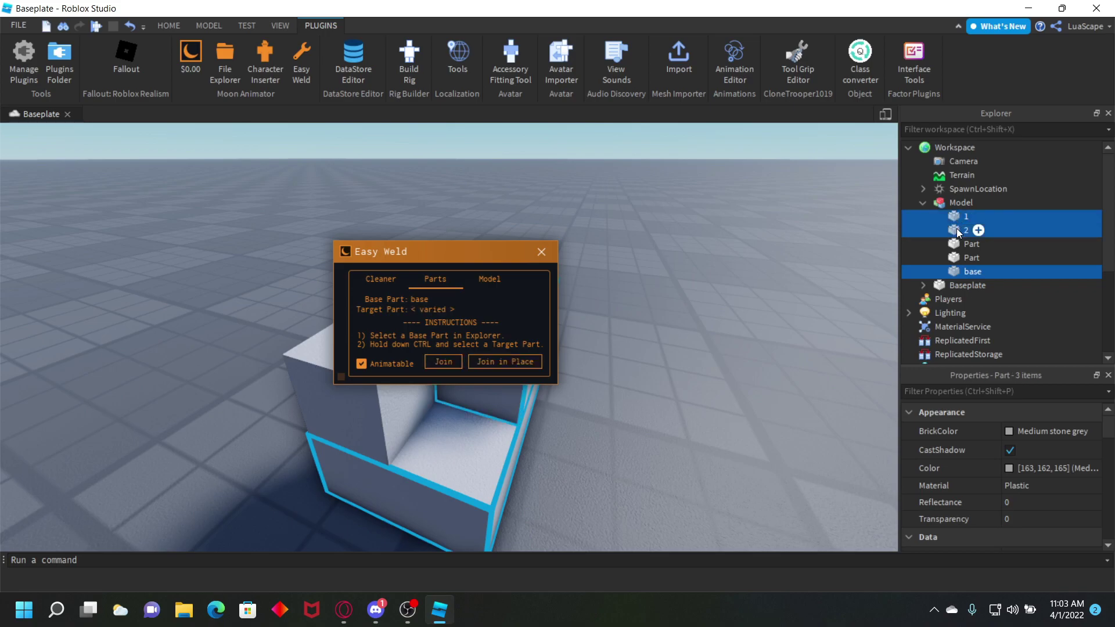
left_click(516, 363)
left_click(545, 256)
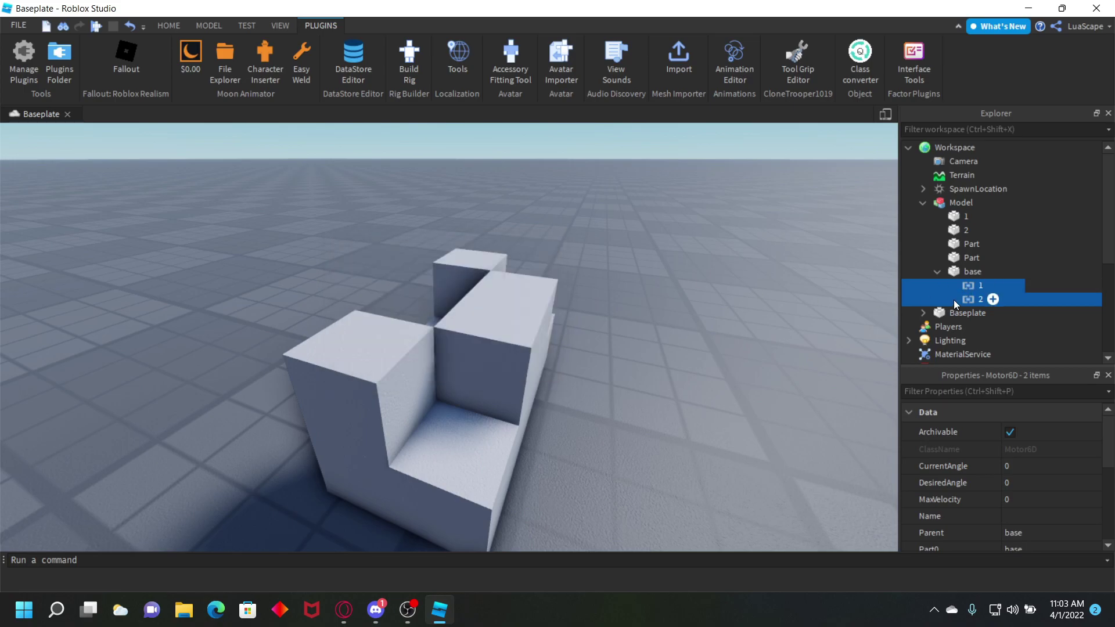
Review the properties of the base part's two Motor6D joints and look over Easy Weld's part-joining options again.
scroll(957, 465, "down", 1)
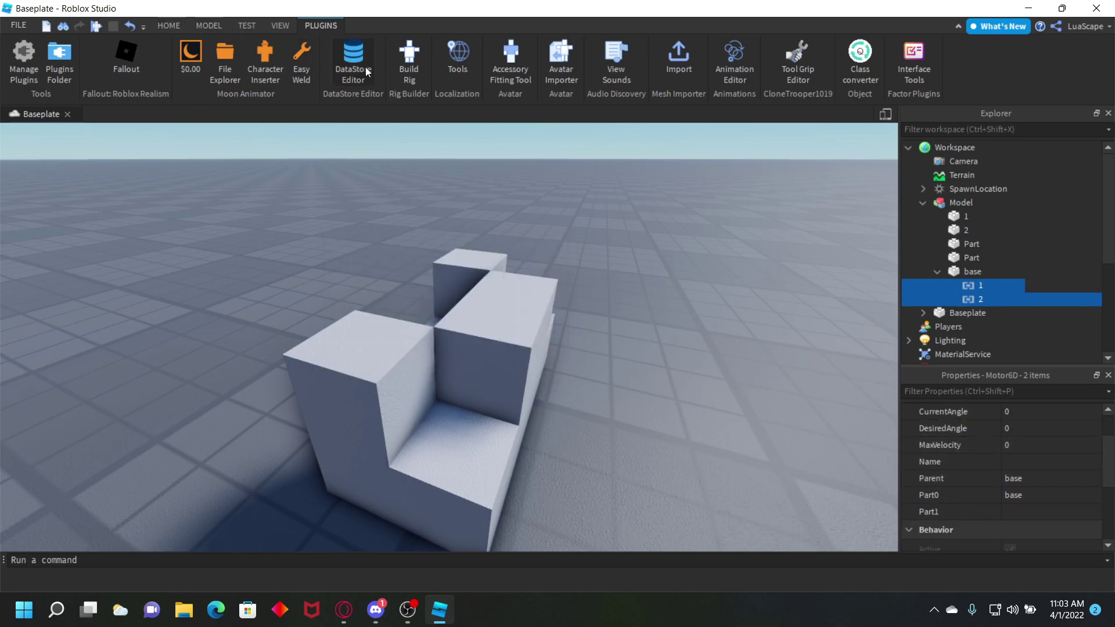
left_click(302, 61)
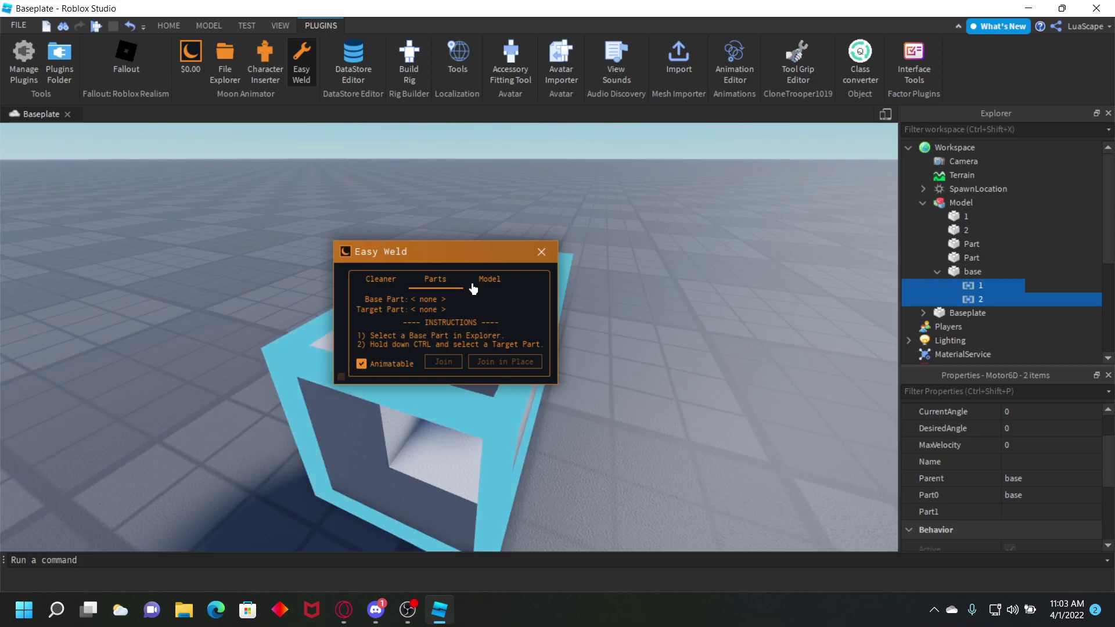
left_click(541, 251)
left_click(633, 248)
right_click_drag(634, 248, 639, 246)
key("d")
Create a new Moon Animator animation named test and move its window clear of the model.
left_click(187, 63)
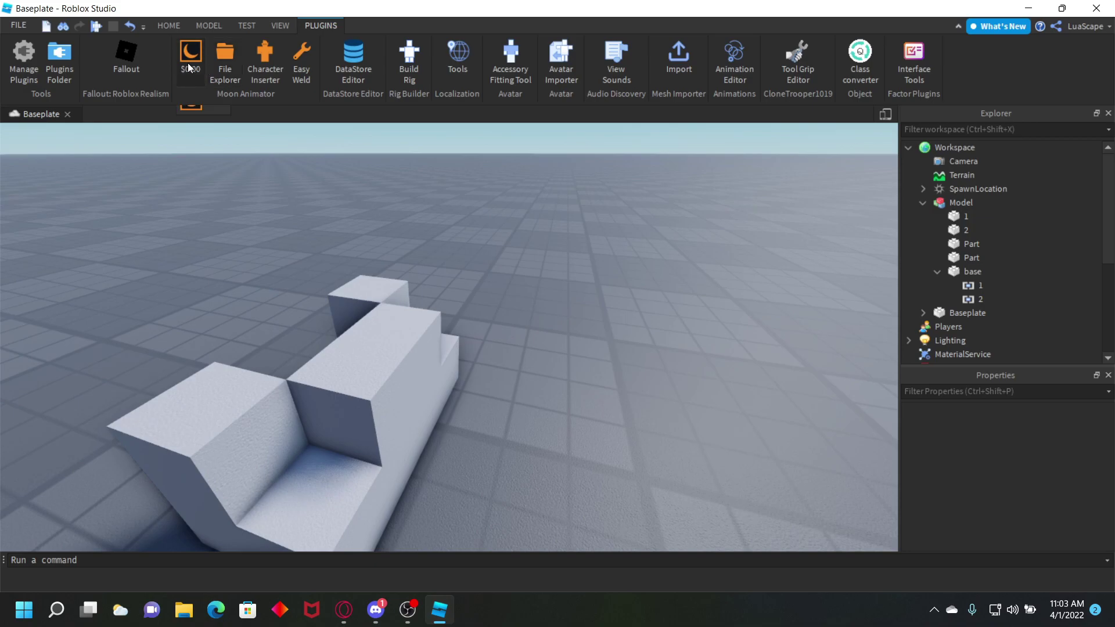
left_click(188, 67)
left_click(212, 262)
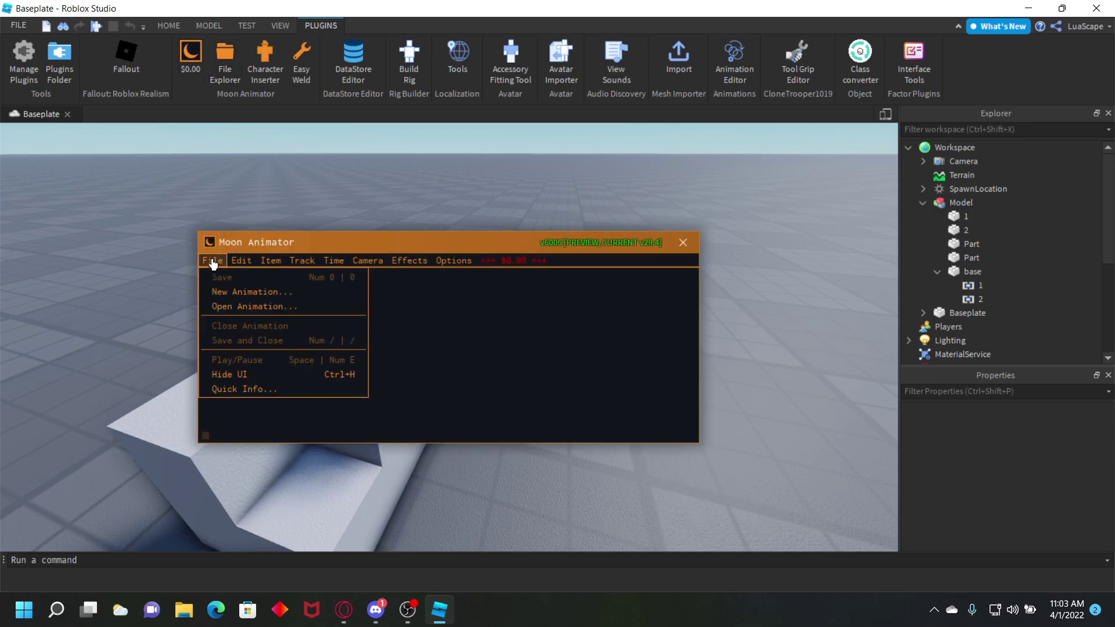
left_click_drag(244, 249, 230, 223)
left_click(216, 237)
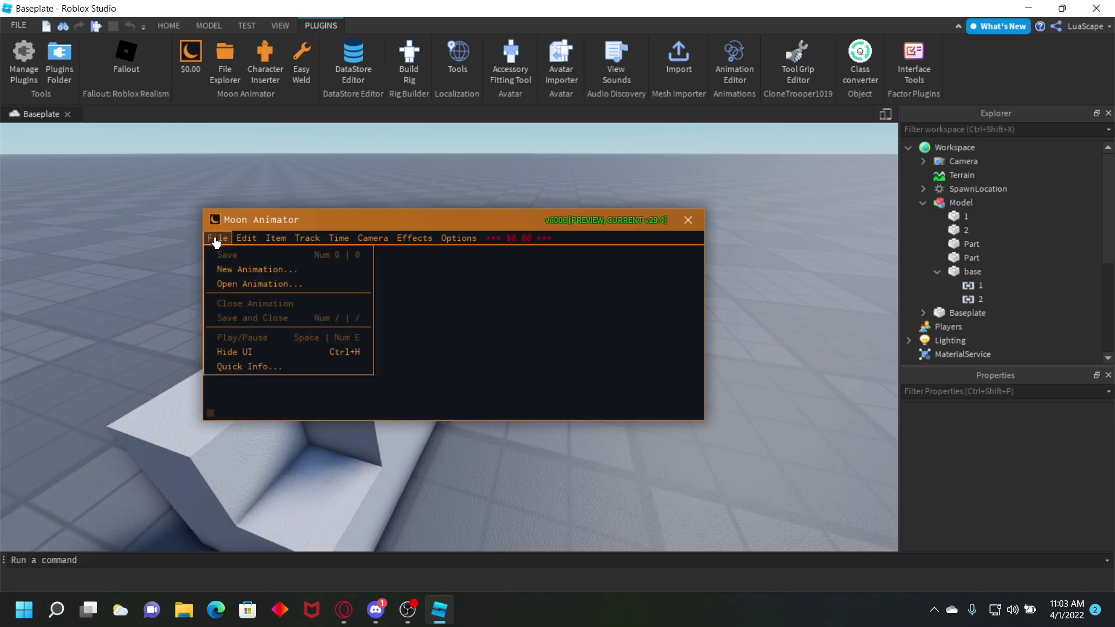
left_click(224, 269)
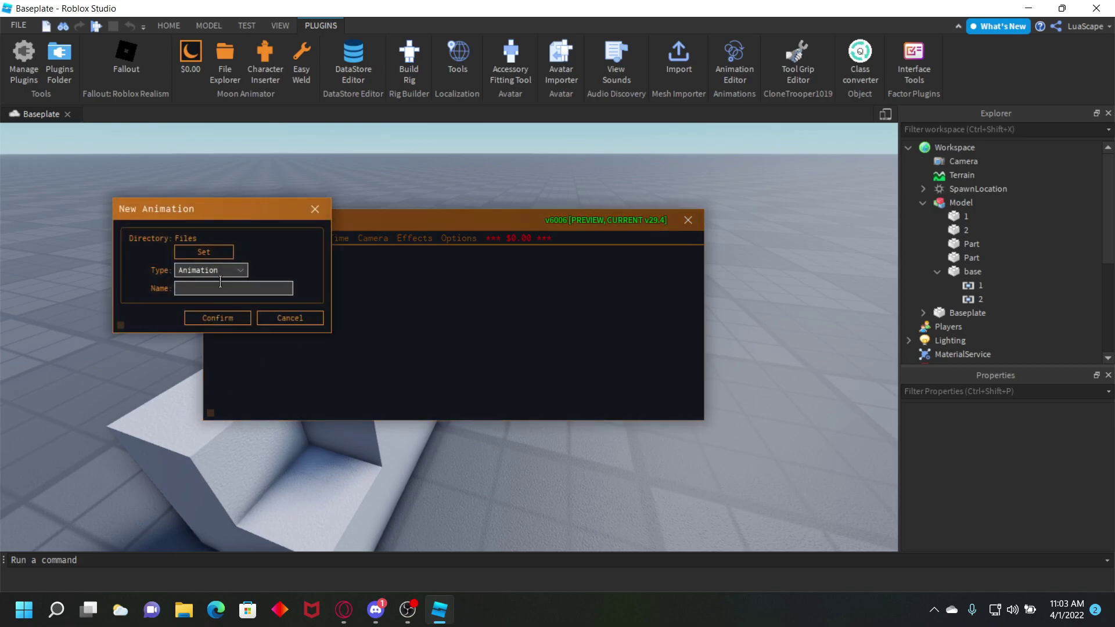
left_click(213, 318)
left_click_drag(273, 225, 659, 213)
Add the model to the test animation as a rig item with the Rig and CFrame properties.
key("a")
right_click_drag(488, 190, 487, 191)
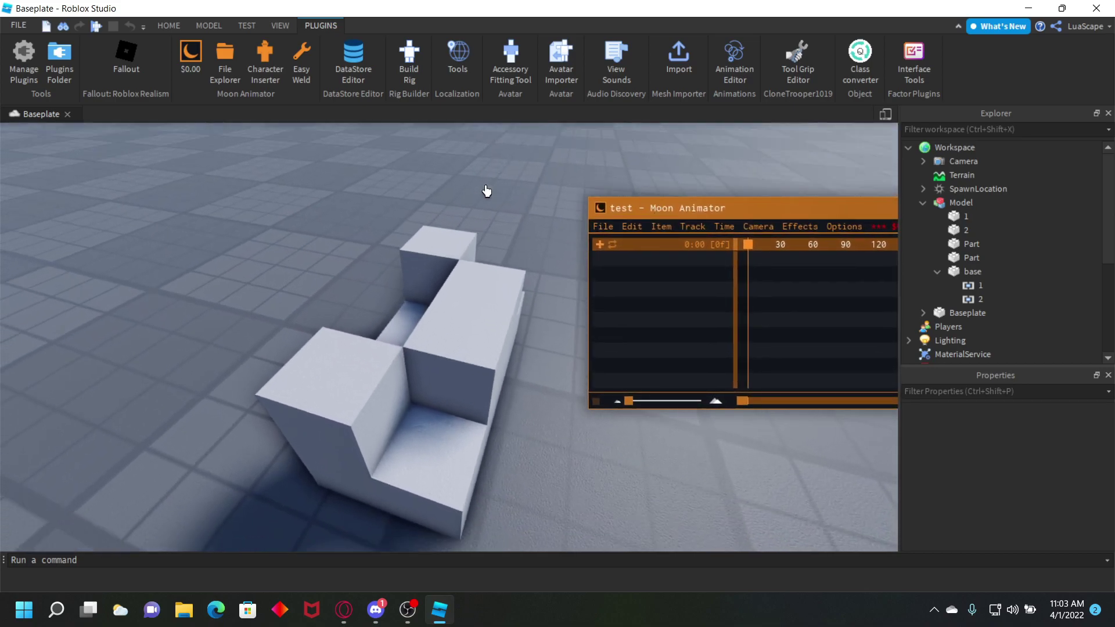
mouse_move(401, 291)
right_mouse_down()
mouse_move(406, 302)
mouse_move(422, 295)
right_mouse_up()
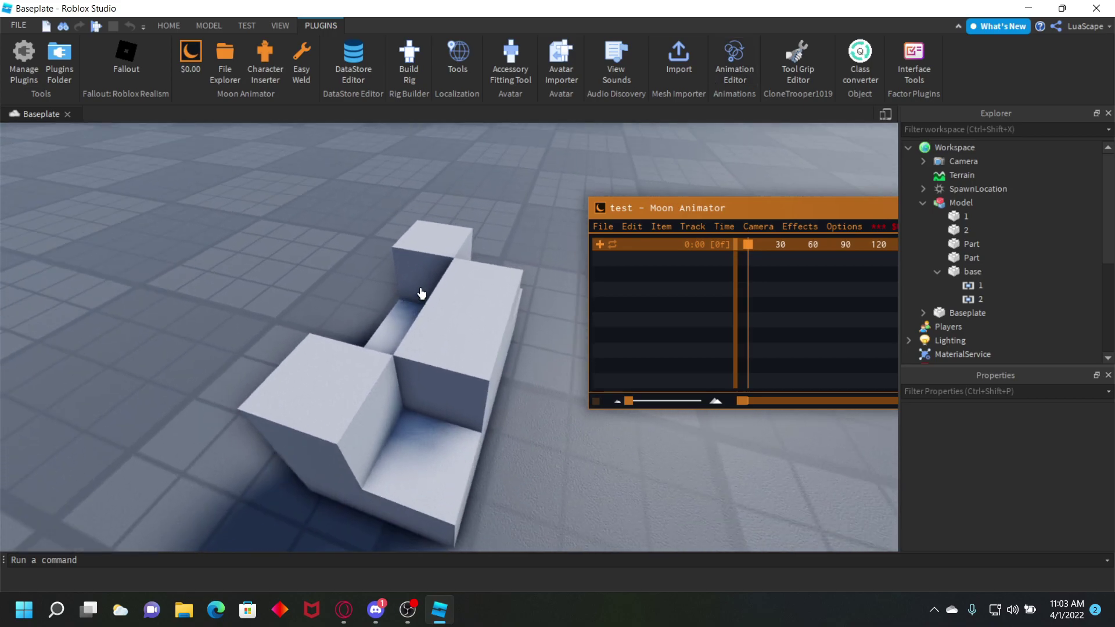
left_click(601, 250)
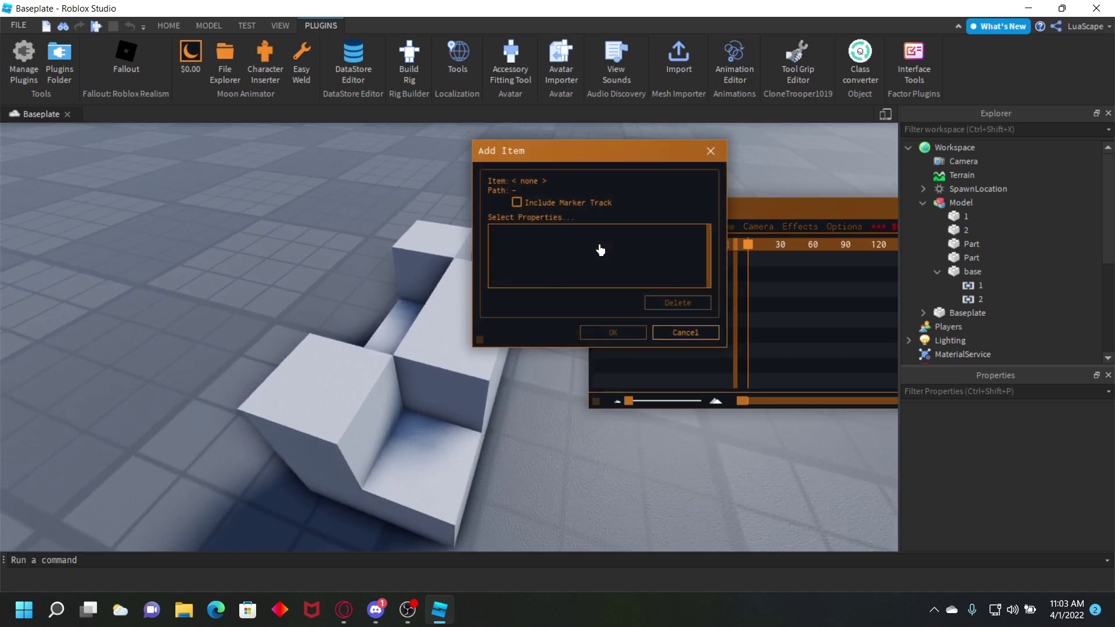
left_click(399, 369)
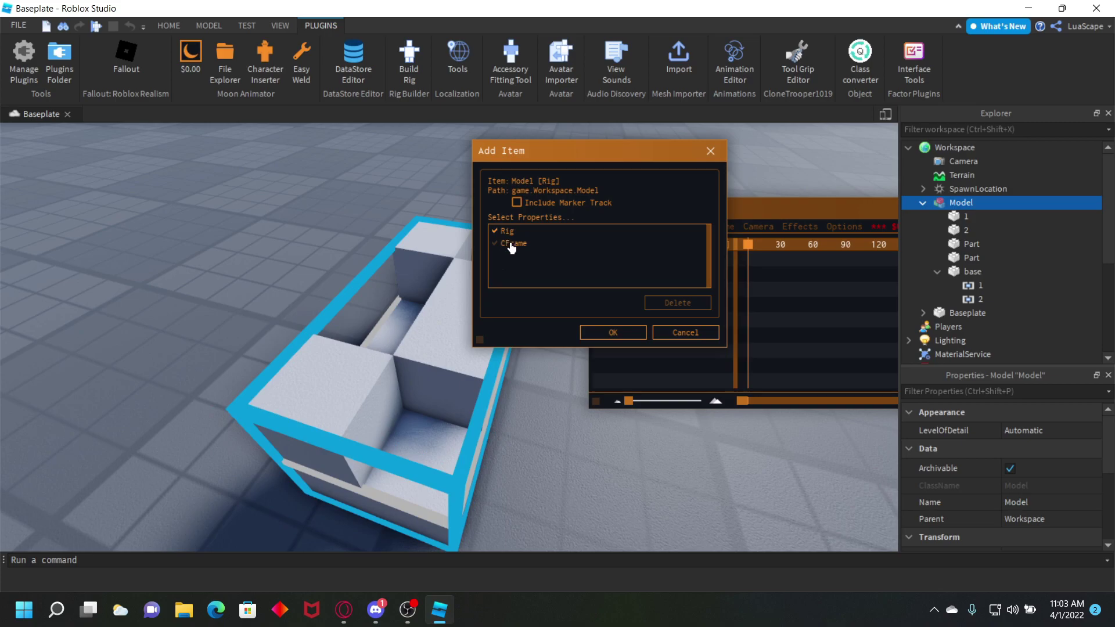
left_click(622, 334)
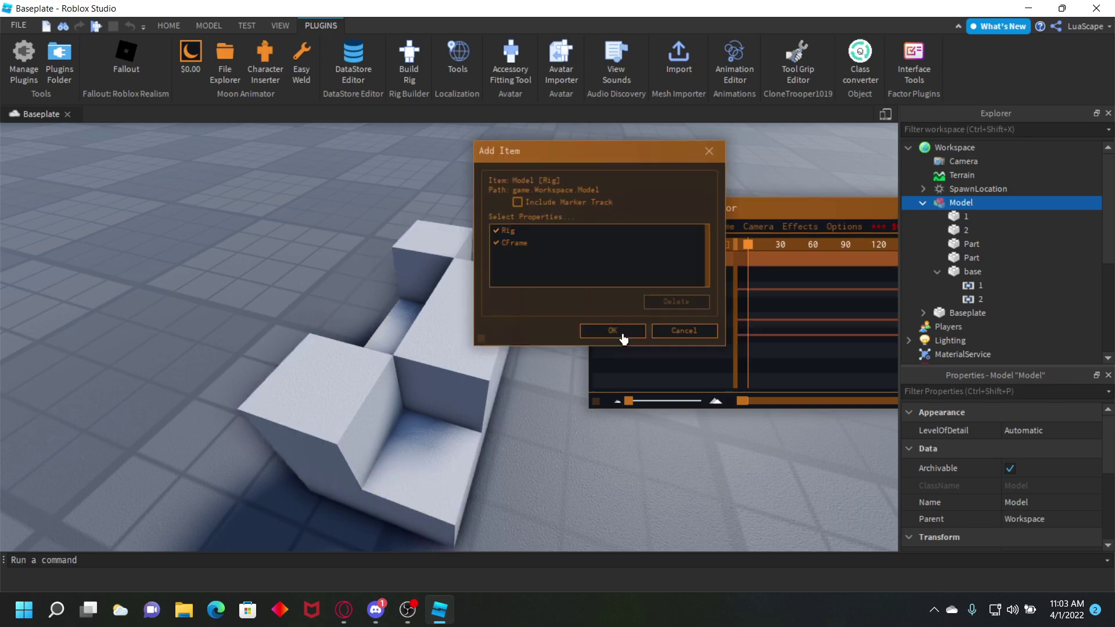
Keyframe part 1 at frame 0 by shifting it sideways to the far side of the base in Position mode.
left_click_drag(675, 209, 611, 167)
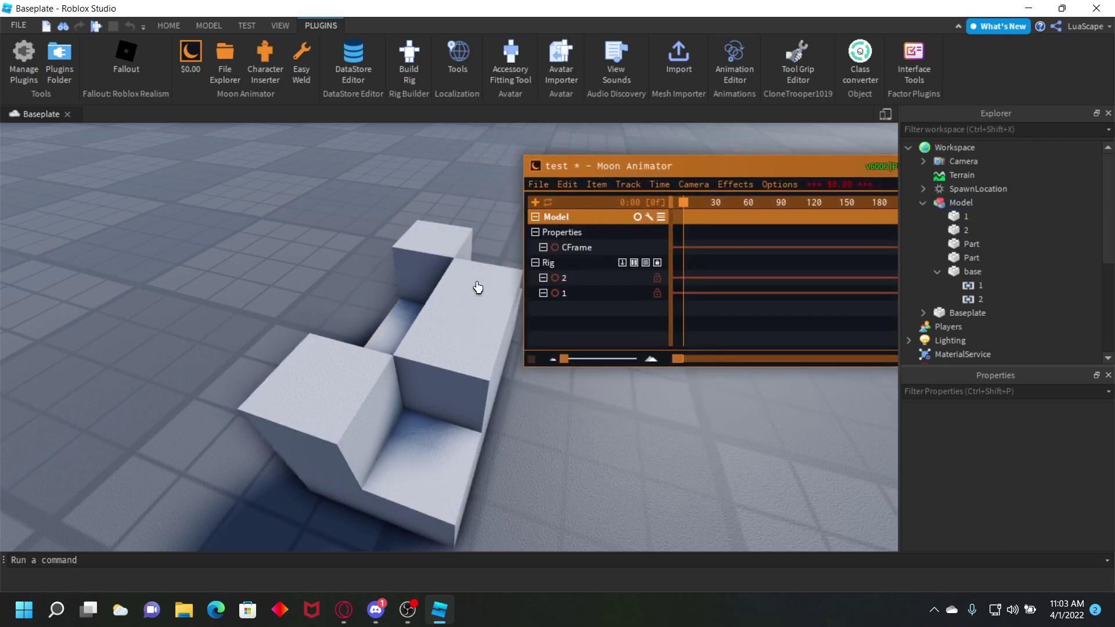
scroll(436, 336, "up", 3)
scroll(435, 336, "down", 3)
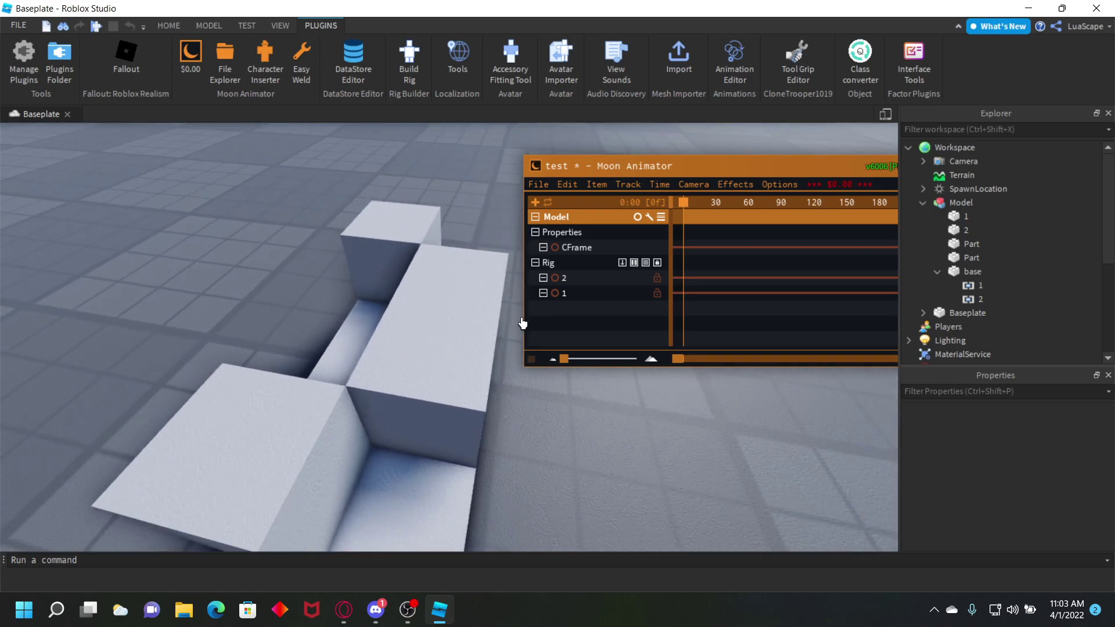
left_click(584, 293)
right_click_drag(388, 329, 393, 329)
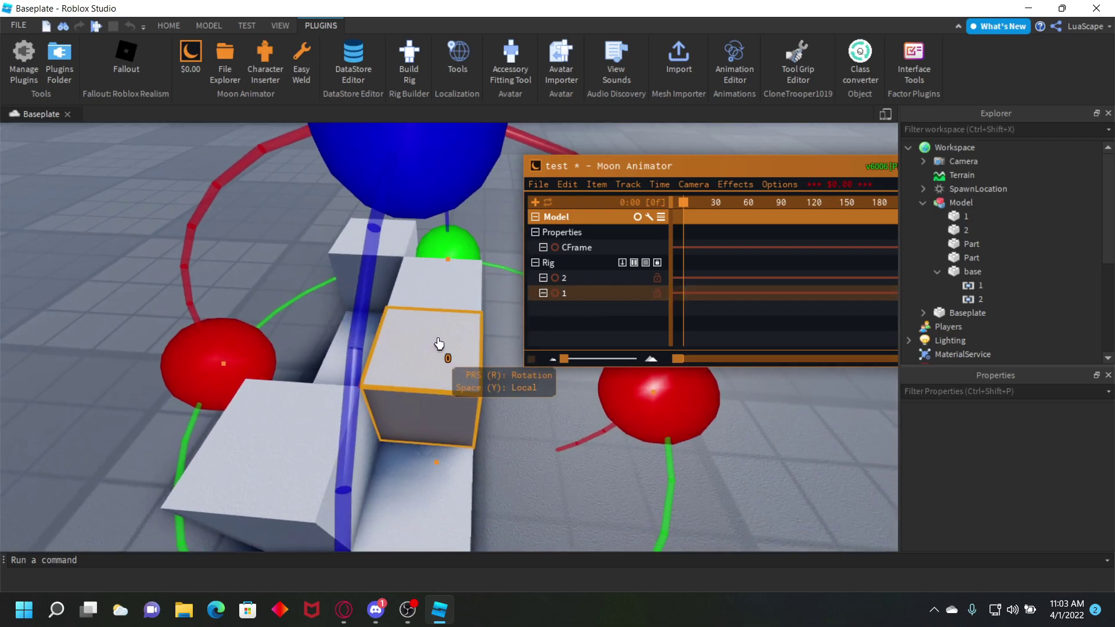
scroll(465, 360, "down", 4)
scroll(467, 380, "up", 4)
key("r")
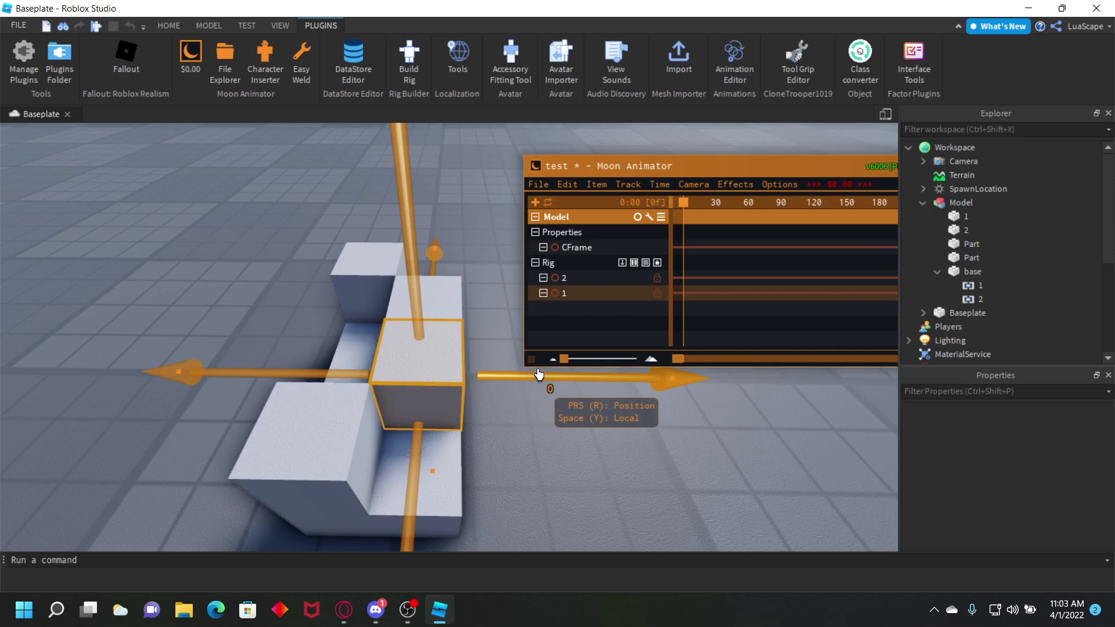
left_click_drag(548, 381, 578, 381)
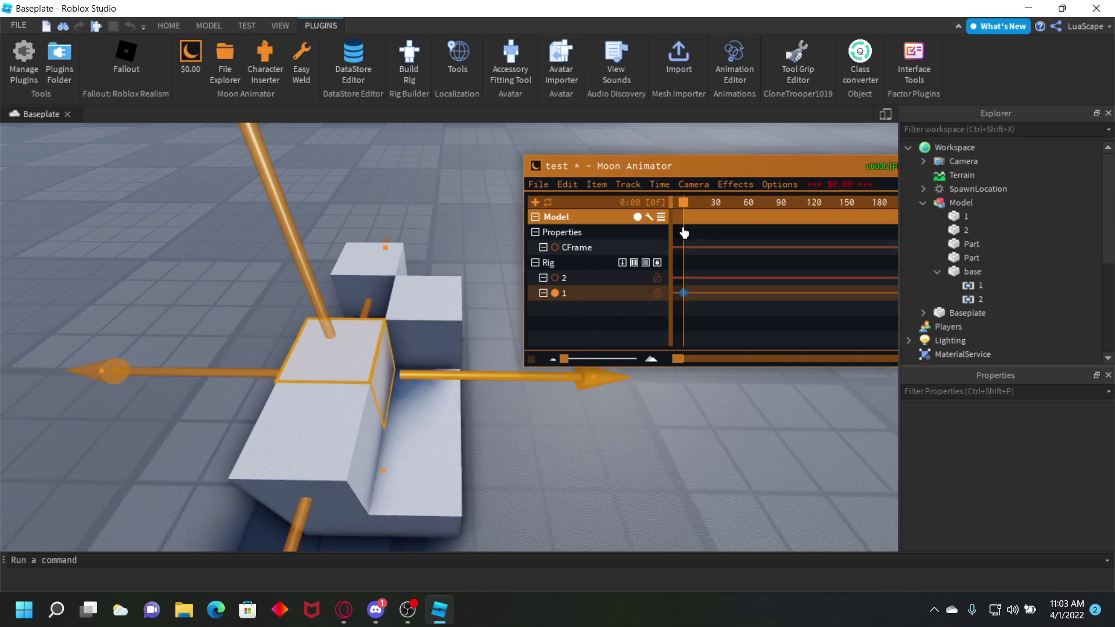
Keyframe part 2 at about frame 14, shifting it sideways toward the same side as part 1.
left_click_drag(684, 205, 700, 207)
left_click(431, 319)
left_click_drag(487, 324, 416, 321)
At frame 27, move part 1 sideways back to its original place to add a second keyframe on its track.
left_click_drag(698, 202, 715, 205)
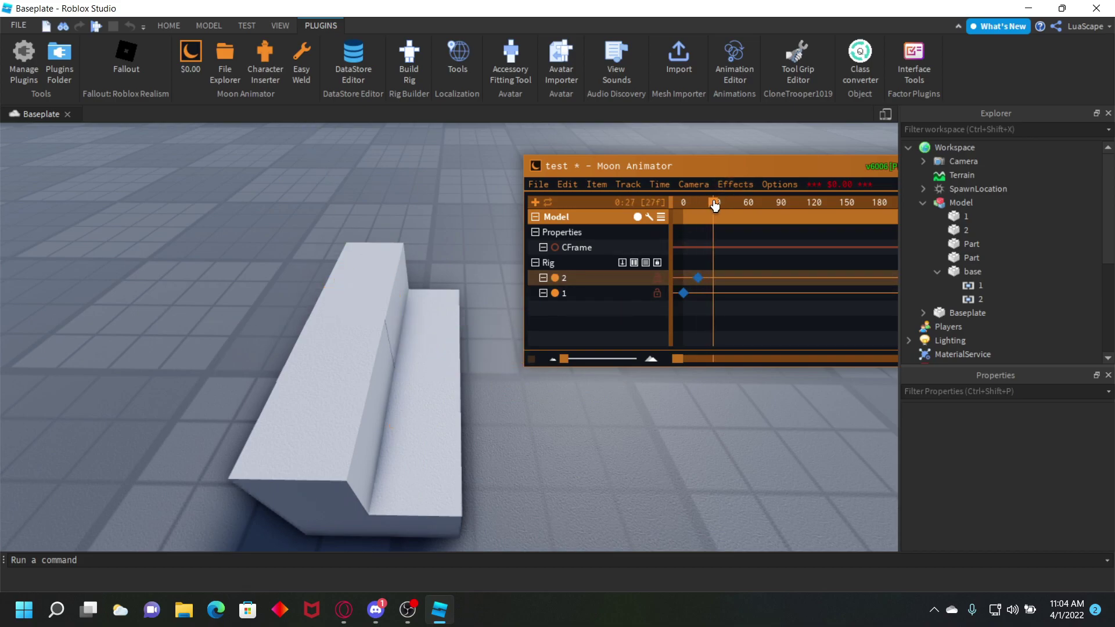
left_click(563, 278)
left_click(562, 293)
left_click_drag(436, 373, 517, 368)
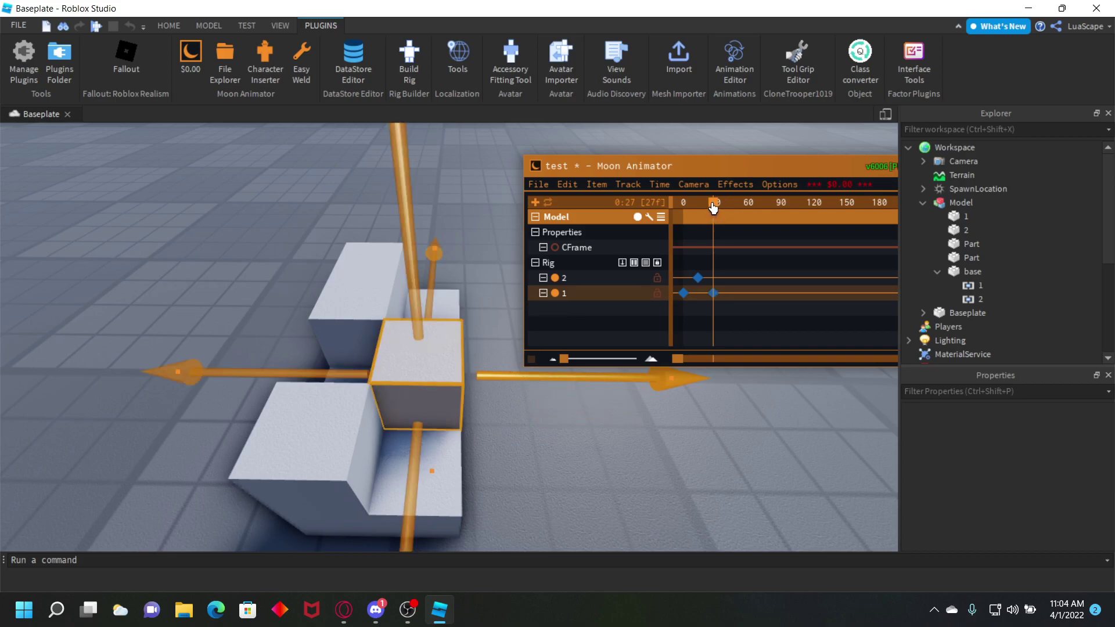
At frame 42, shift part 1 sideways to the far side again and move part 2 back the opposite way.
left_click_drag(713, 207, 729, 204)
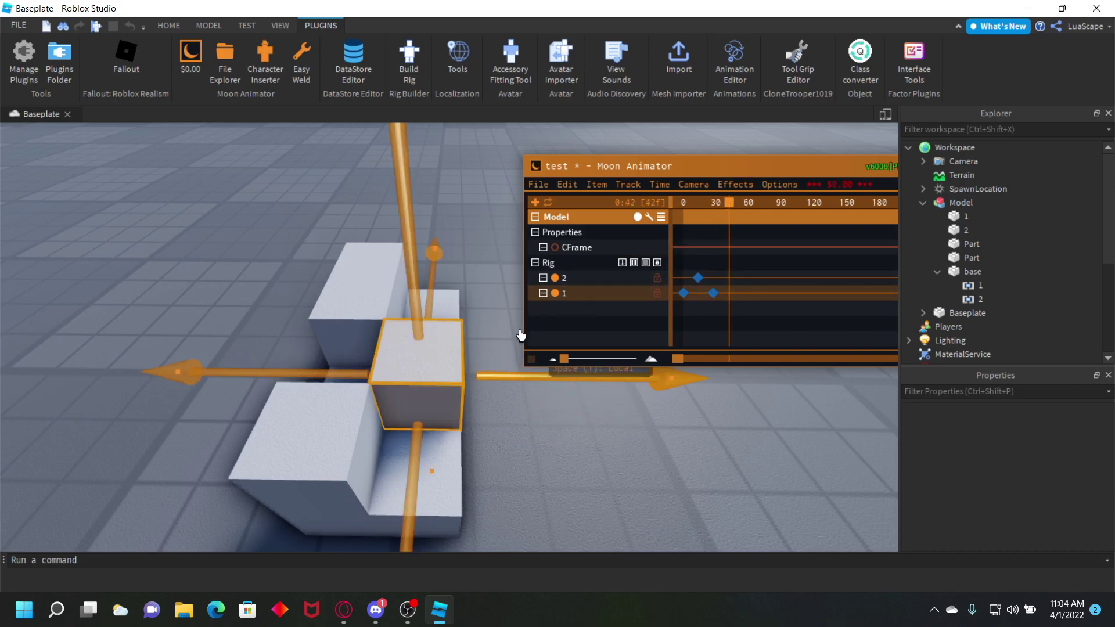
left_click_drag(482, 376, 433, 381)
left_click(391, 307)
left_click_drag(437, 320, 509, 316)
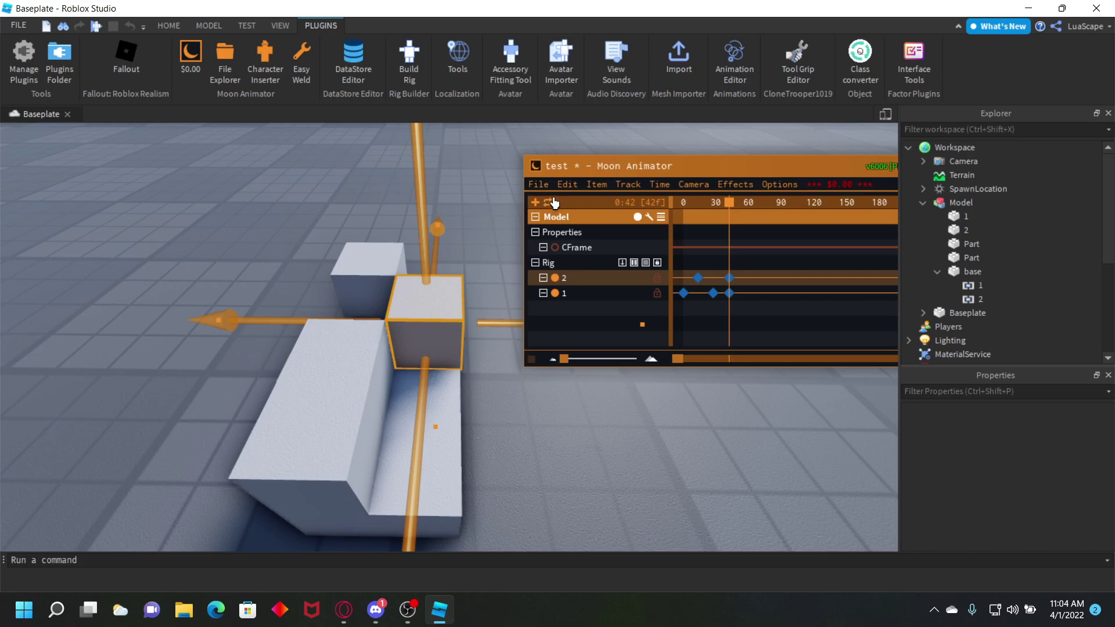
Play the animation to preview the sliding parts, stop it, and select all keyframes on tracks 1 and 2.
left_click_drag(573, 174, 571, 172)
key("space")
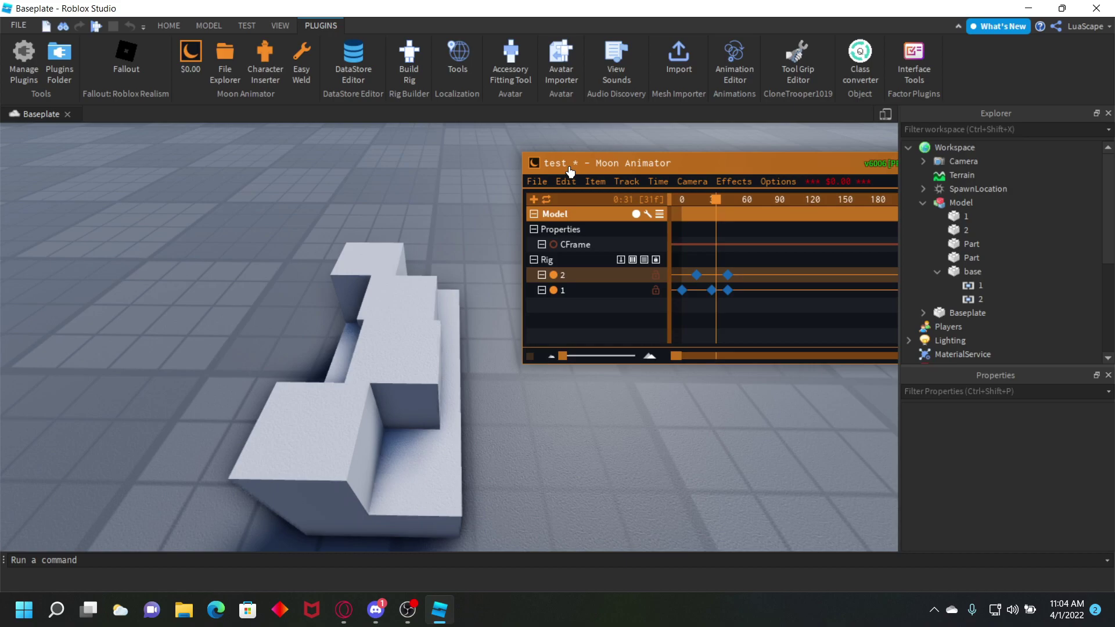
right_click_drag(453, 221, 486, 214)
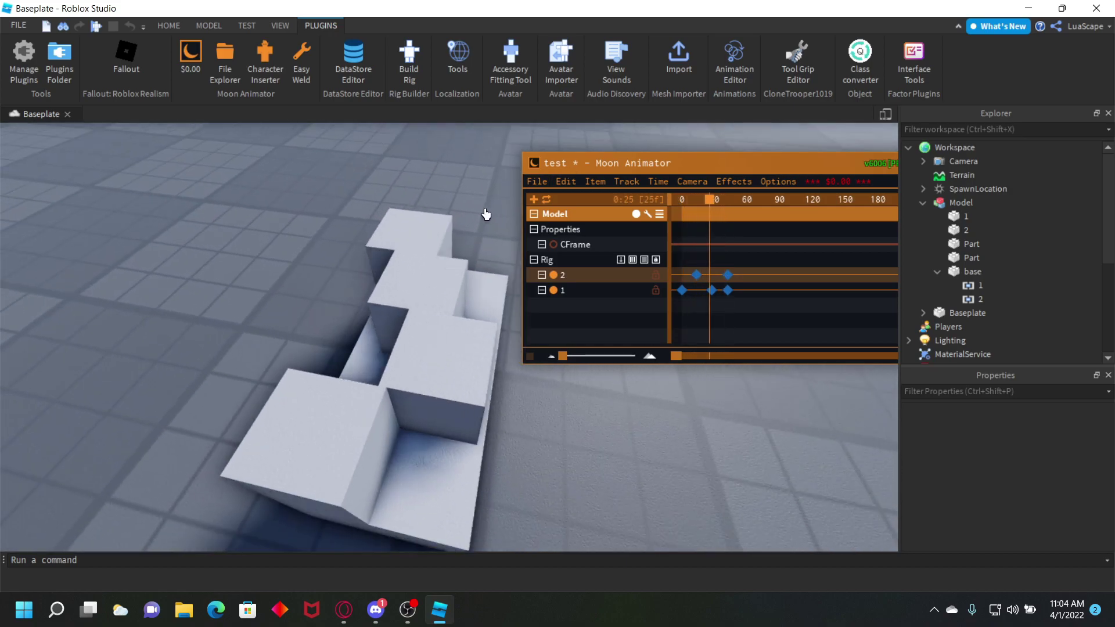
key("space")
left_click(778, 279)
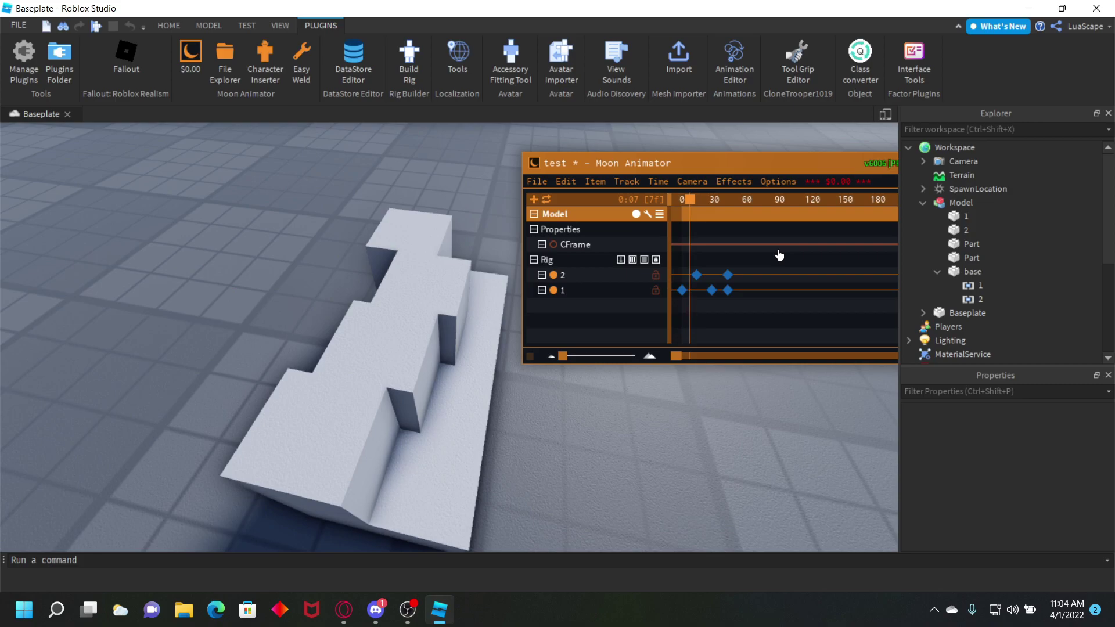
left_click_drag(764, 265, 673, 329)
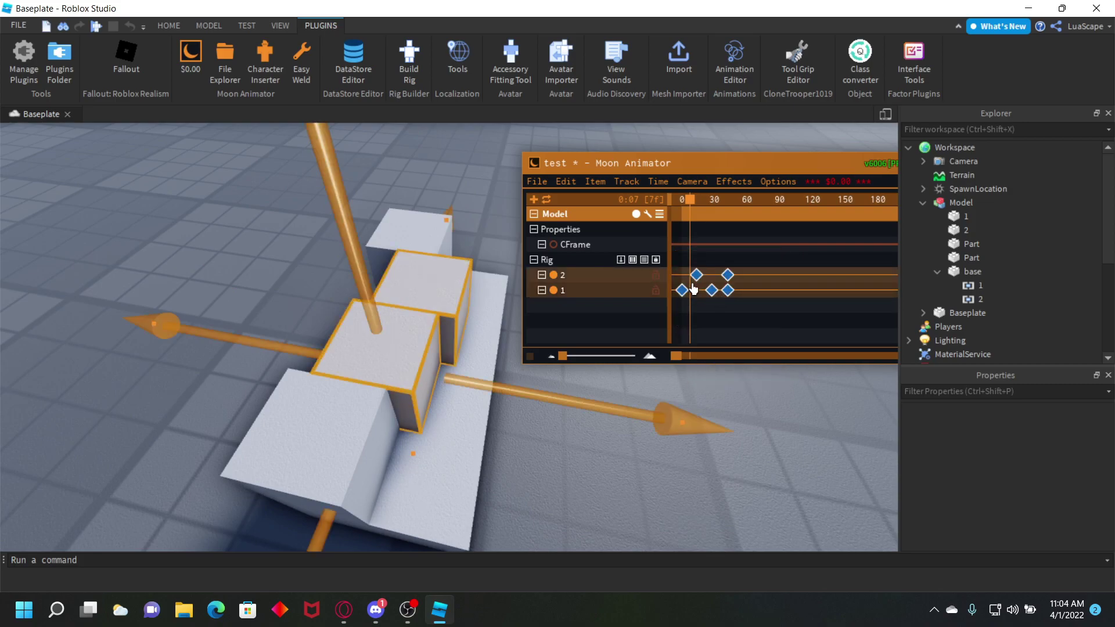
left_click(625, 183)
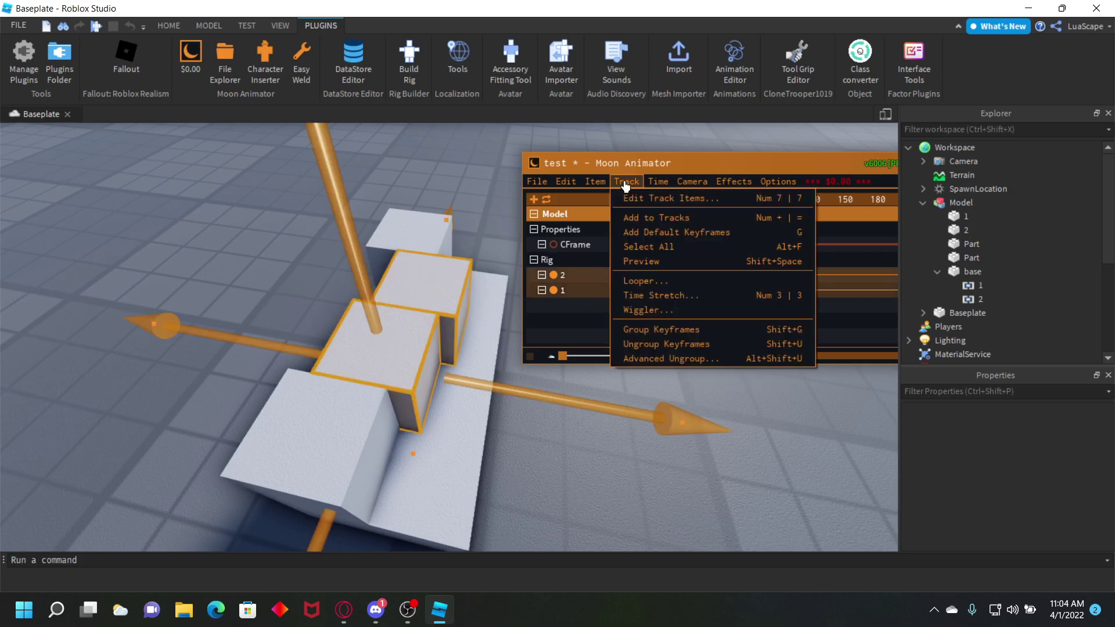
mouse_move(589, 191)
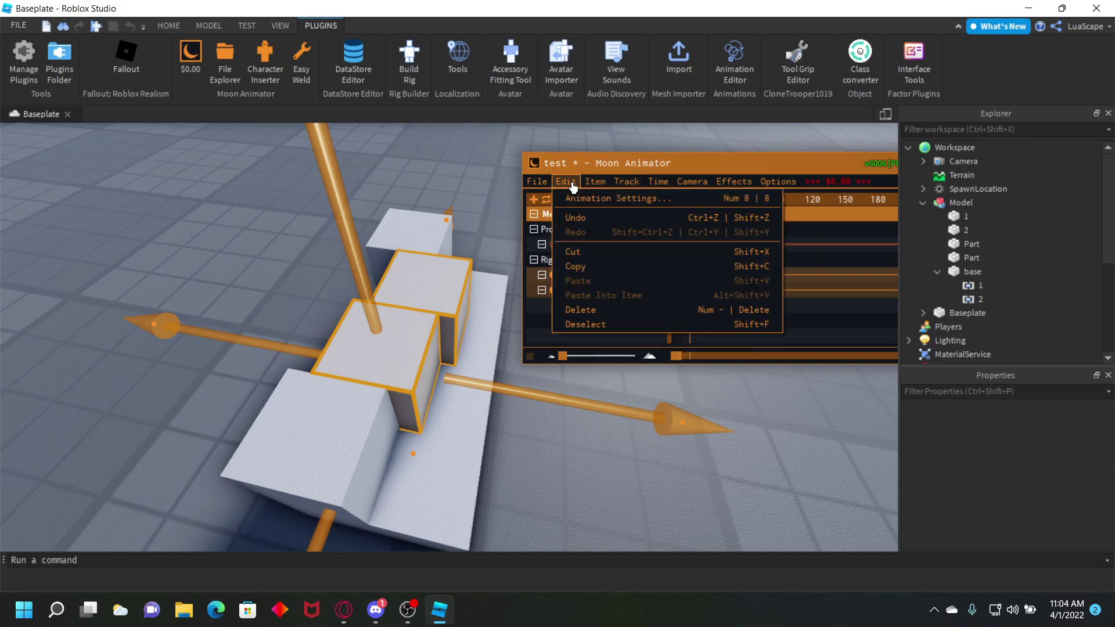
left_click(573, 199)
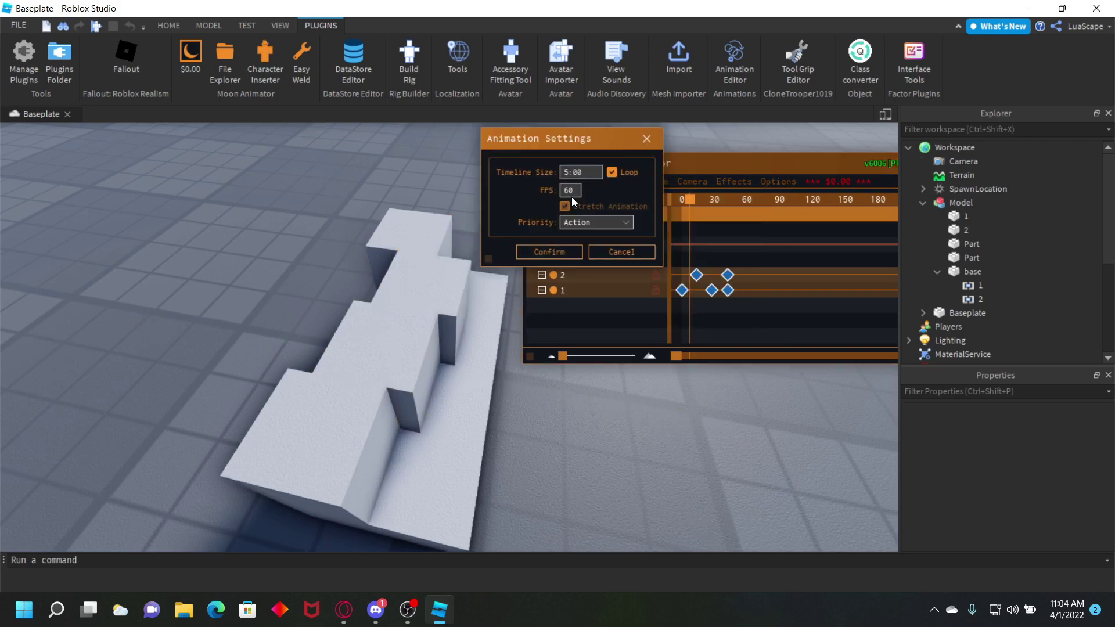
left_click(634, 145)
Set the easing of the selected keyframes to the Cubic type with the Out direction.
mouse_move(605, 184)
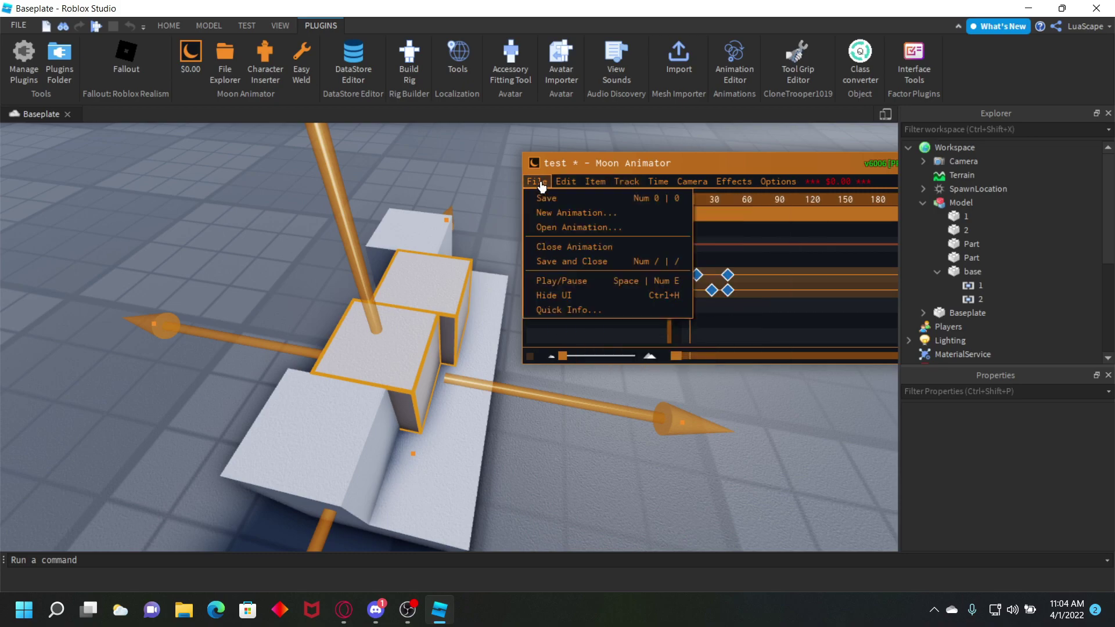
mouse_move(565, 187)
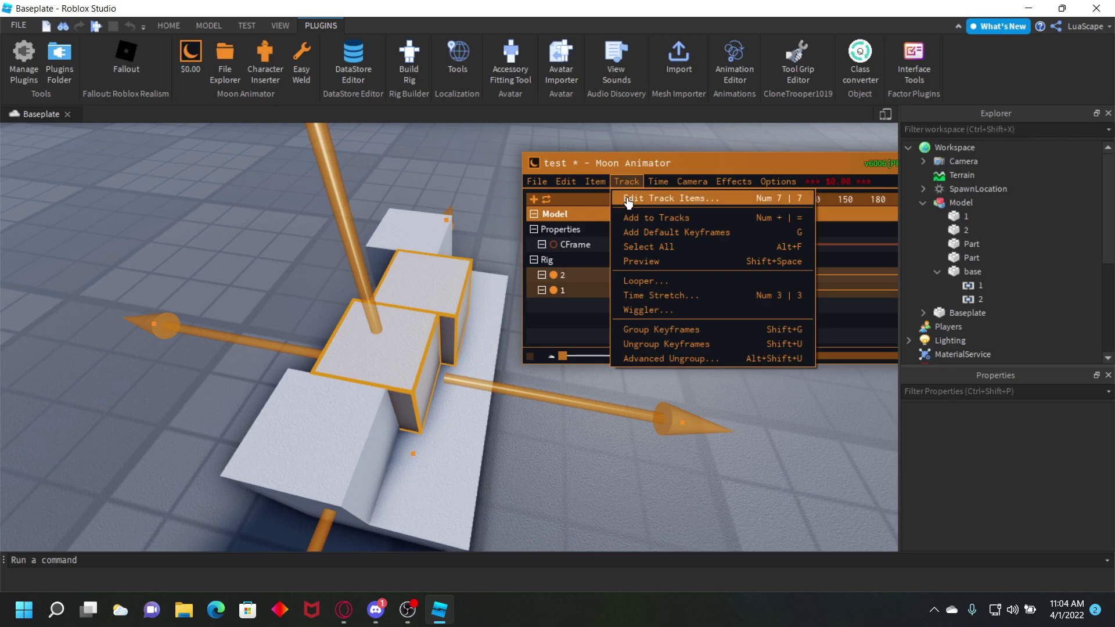
left_click(629, 201)
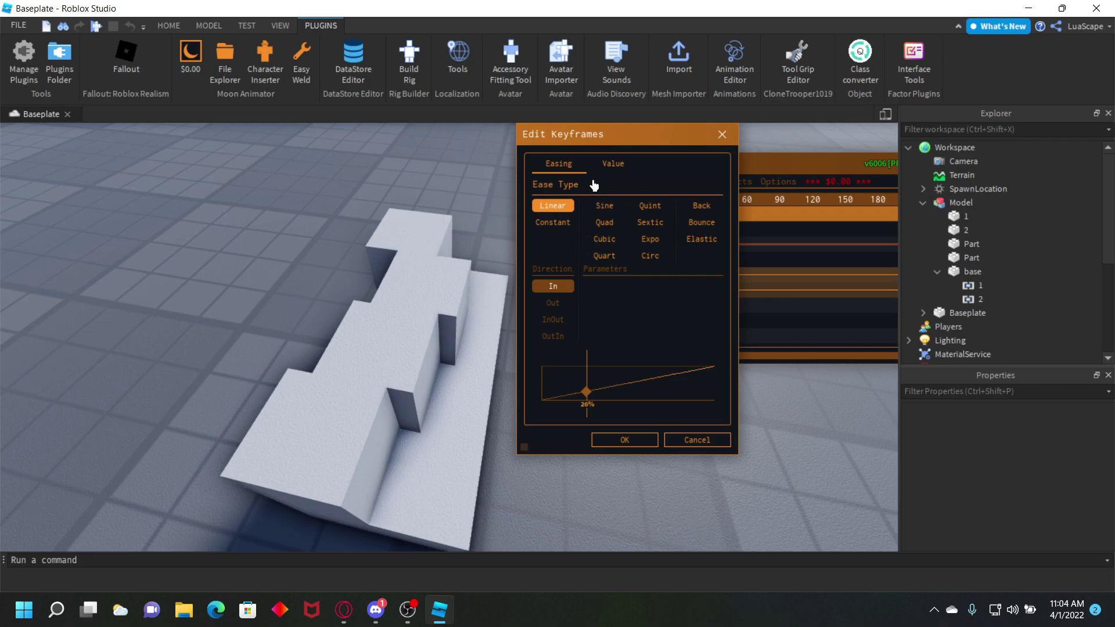
left_click_drag(598, 137, 589, 142)
left_click(595, 245)
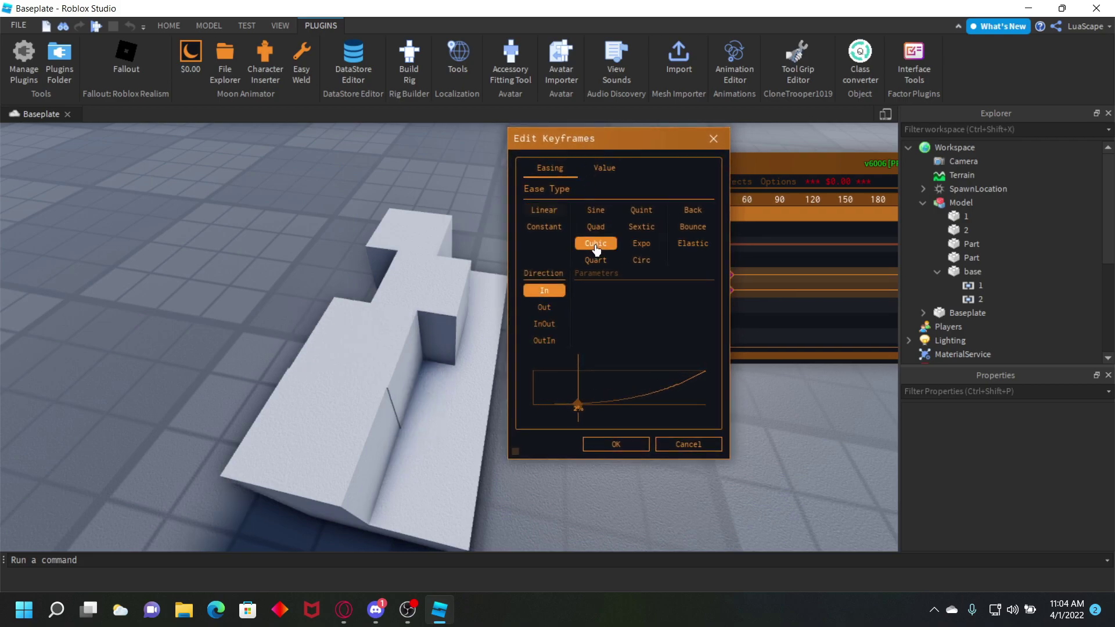
left_click(552, 309)
left_click(613, 445)
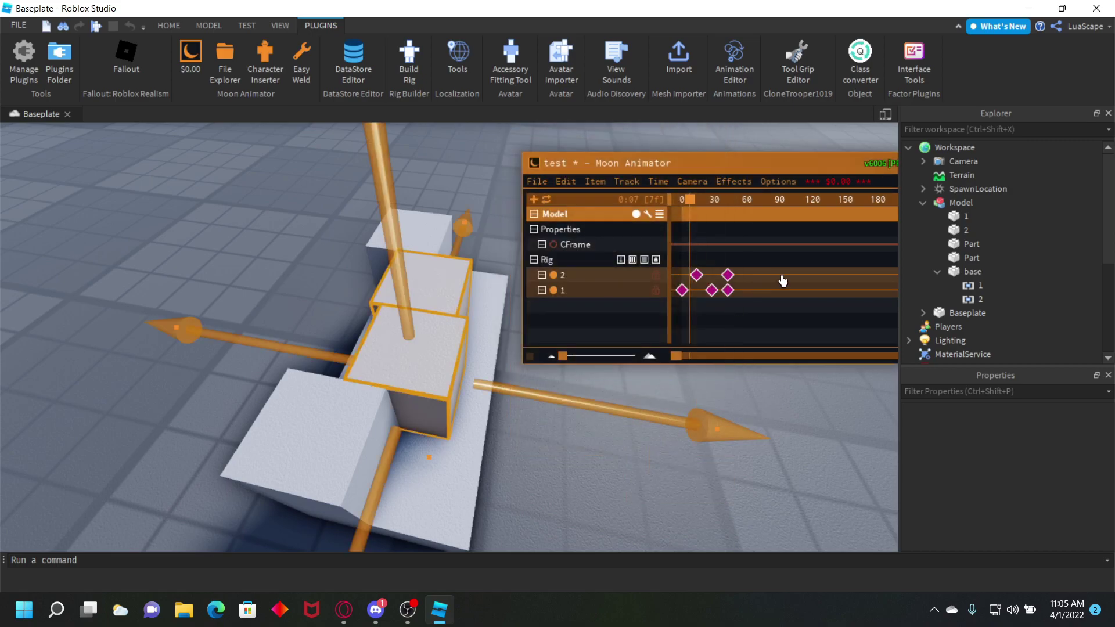
Play back the animation with the eased keyframes, view it from another angle, and stop playback.
left_click(784, 279)
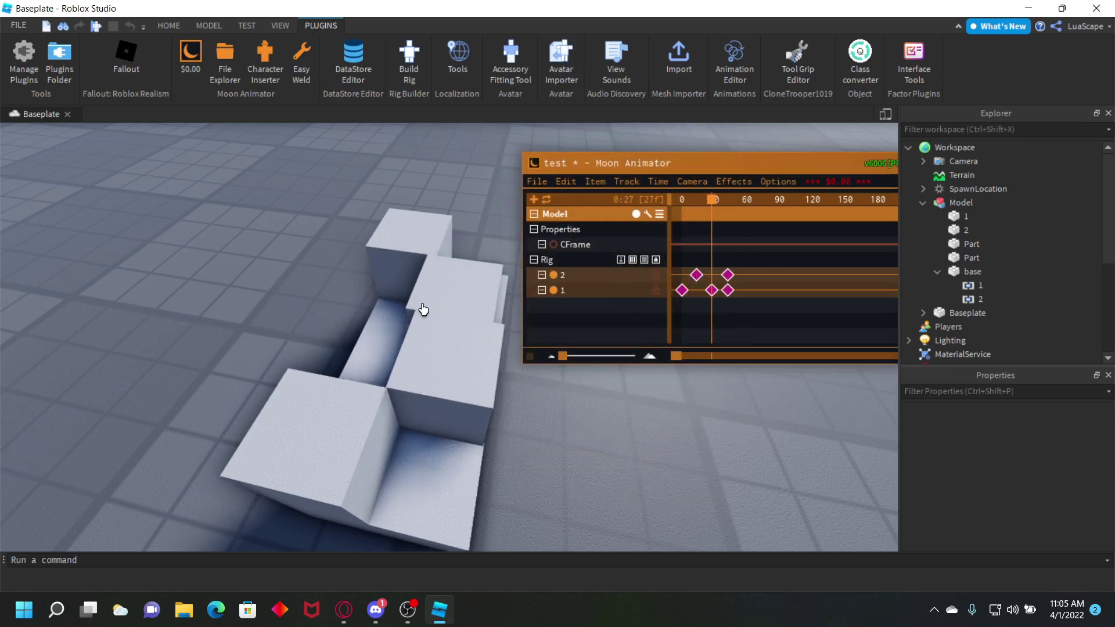
left_click_drag(550, 164, 444, 166)
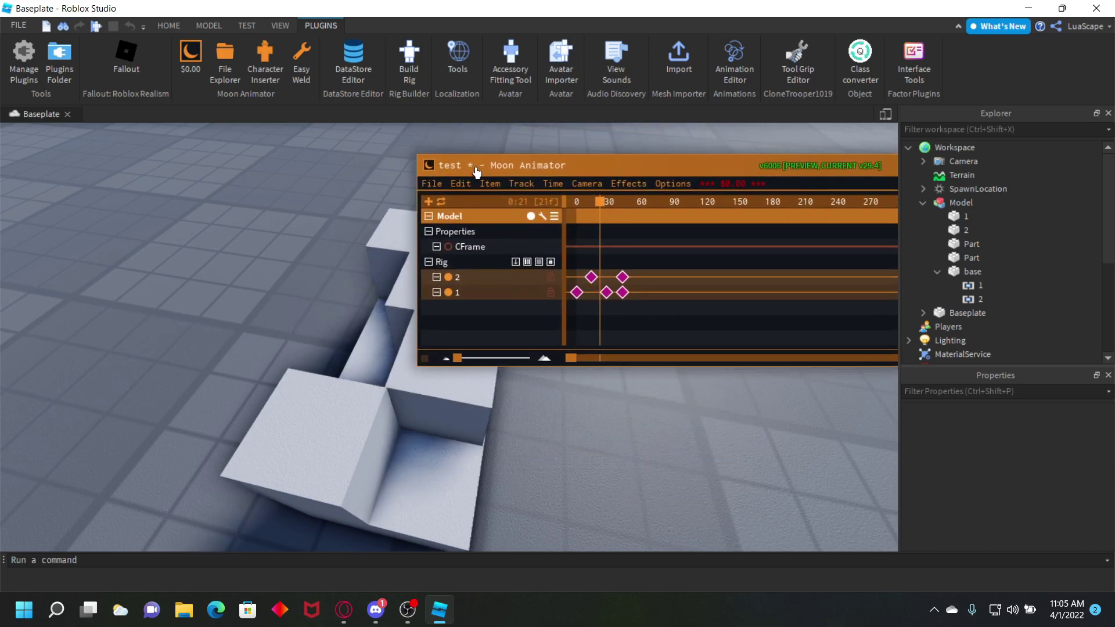
right_click_drag(286, 270, 313, 276)
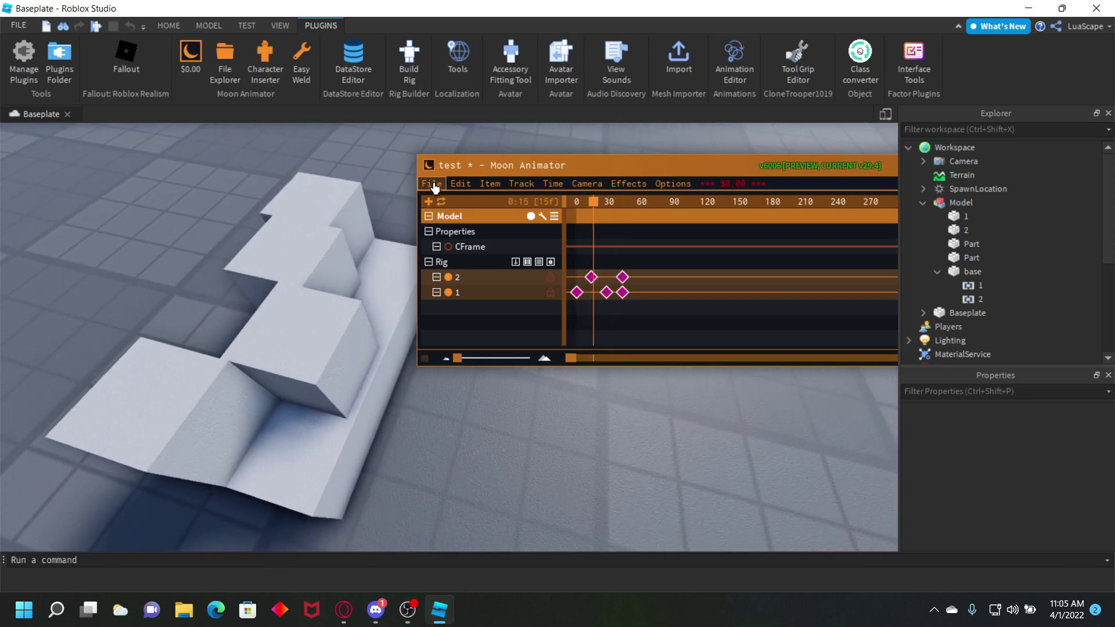
key("space")
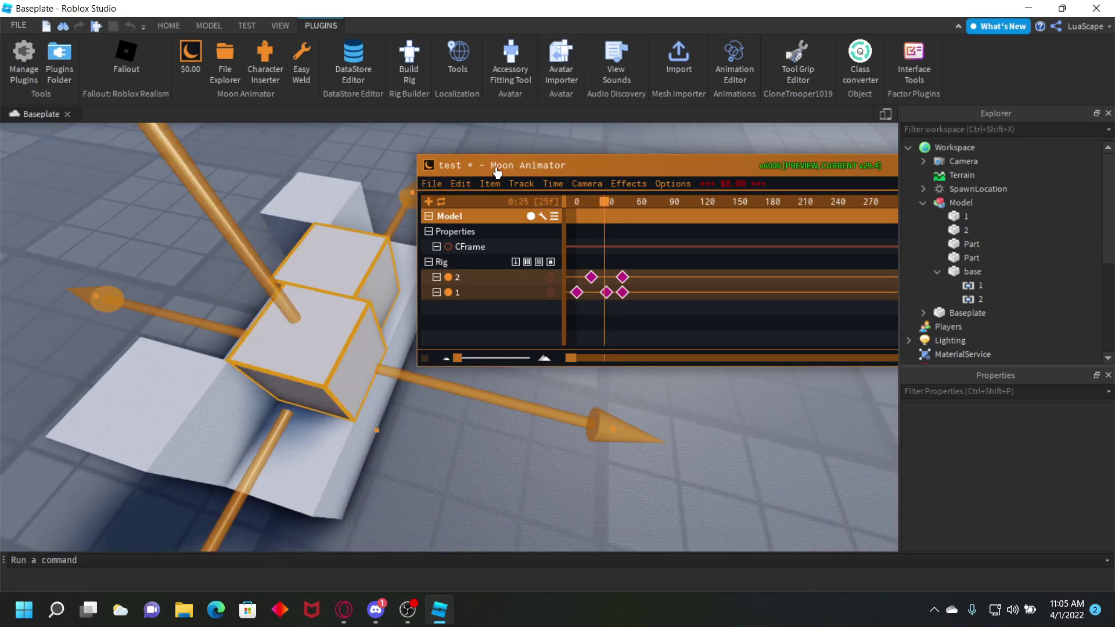
Export all items of the test animation.
left_click(429, 185)
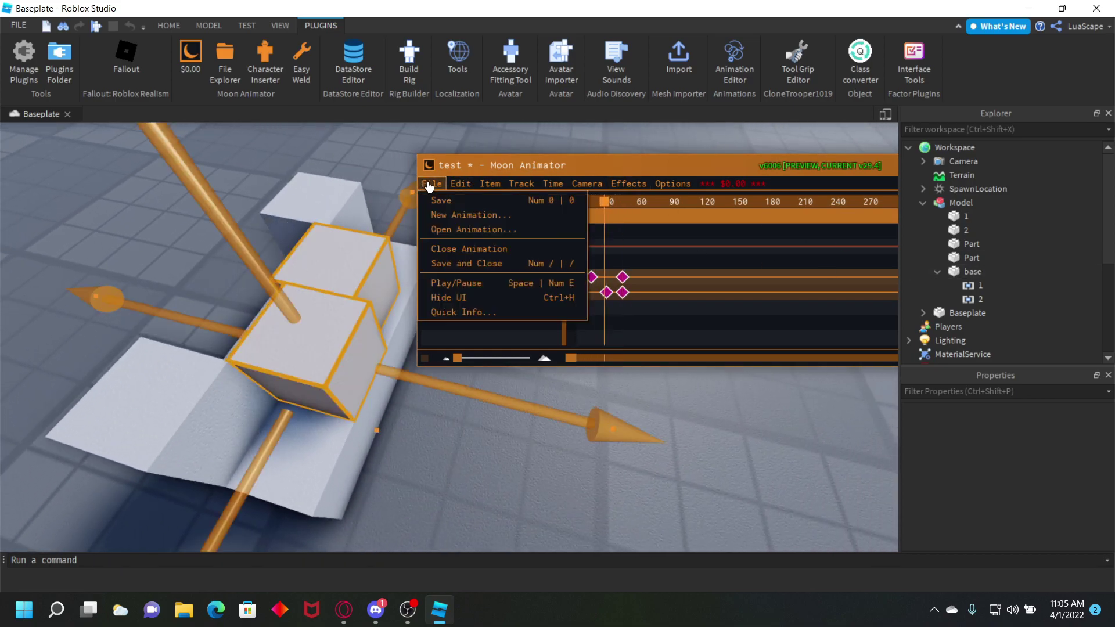
left_click(457, 186)
left_click(494, 188)
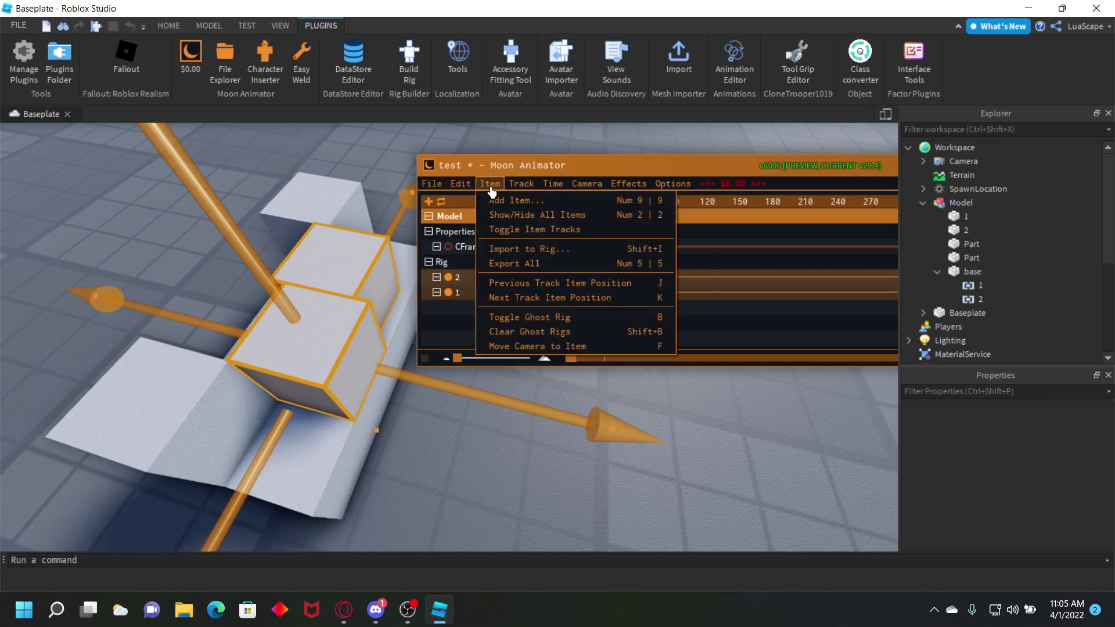
left_click(514, 263)
Close the Moon Animator window and discard the unsaved changes.
left_click_drag(669, 168, 430, 162)
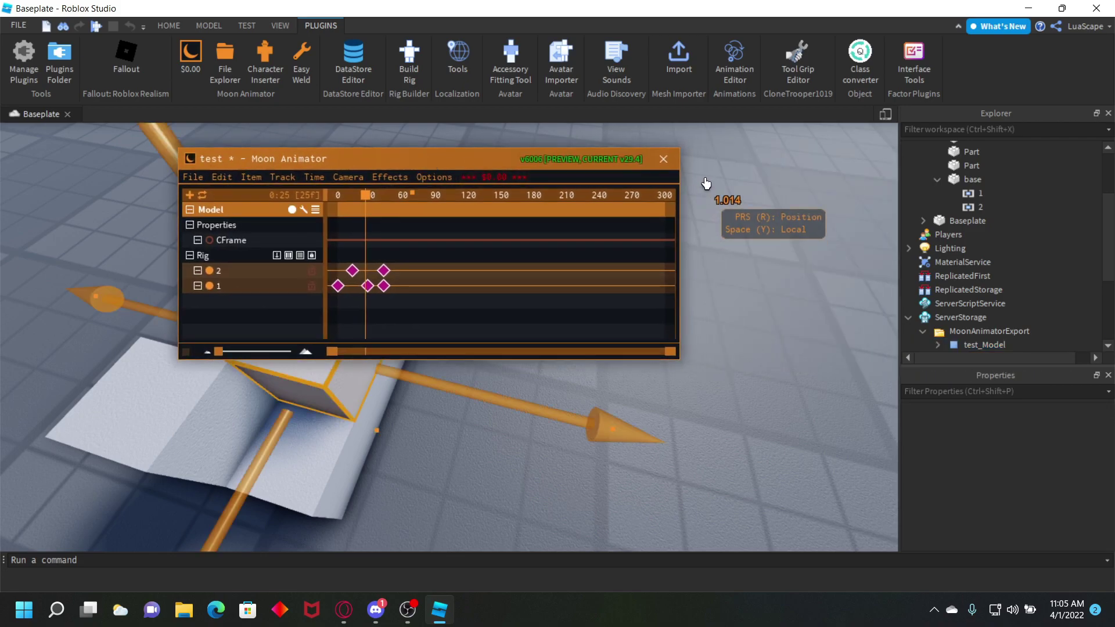
left_click(663, 158)
left_click(673, 243)
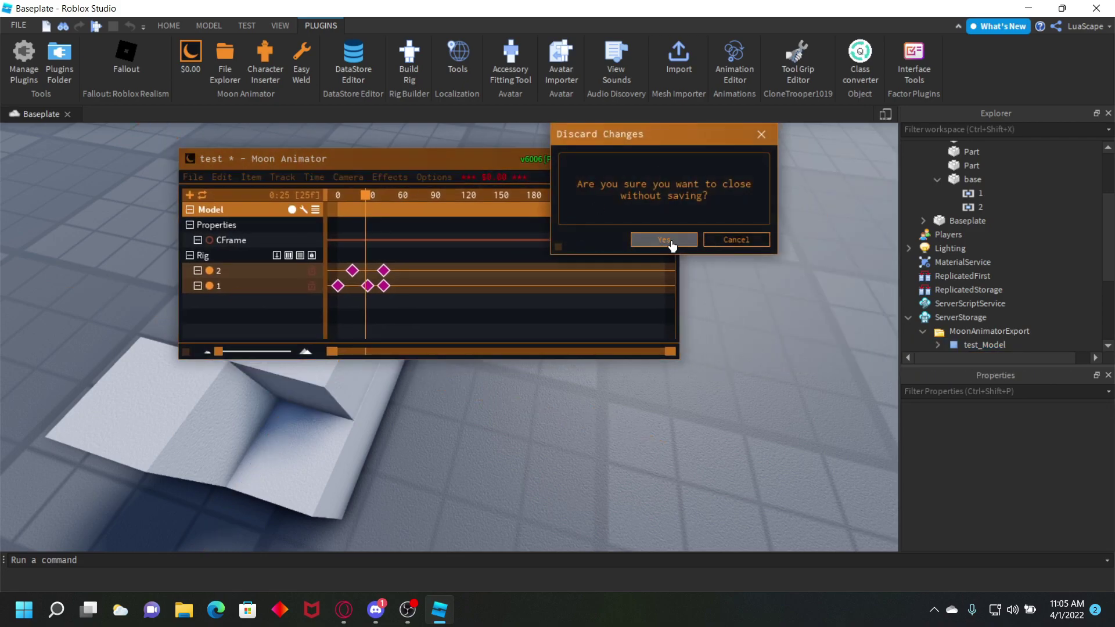
Examine the keyframes inside the exported test_Model sequence in the MoonAnimatorExport folder of ServerStorage.
scroll(1028, 284, "down", 3)
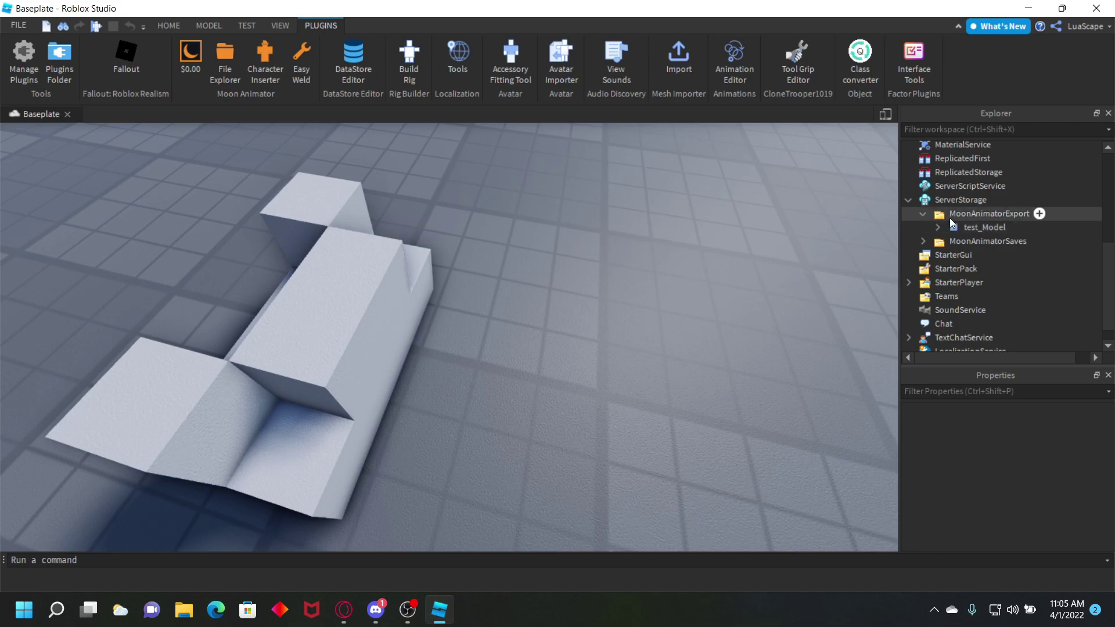
left_click(949, 203)
left_click(969, 229)
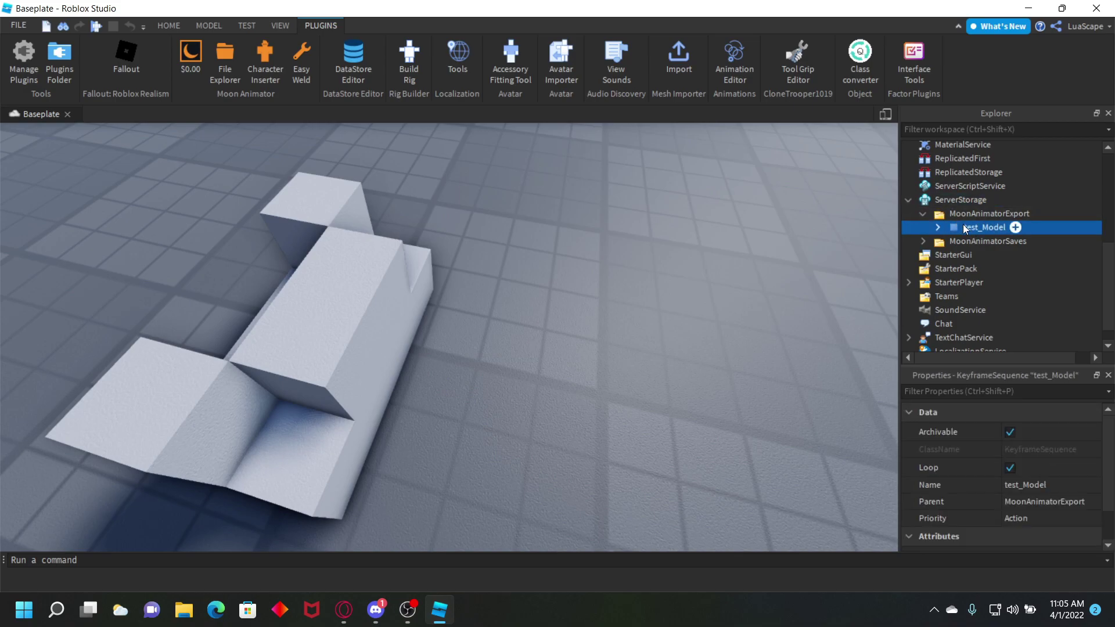
right_click(970, 227)
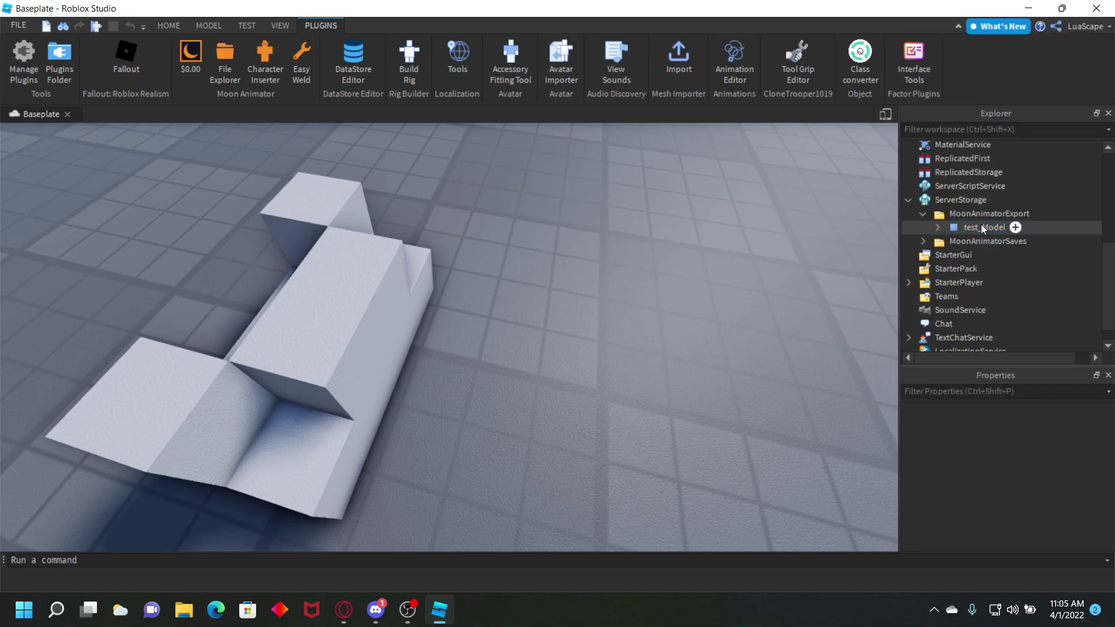
left_click(893, 230)
left_click(937, 228)
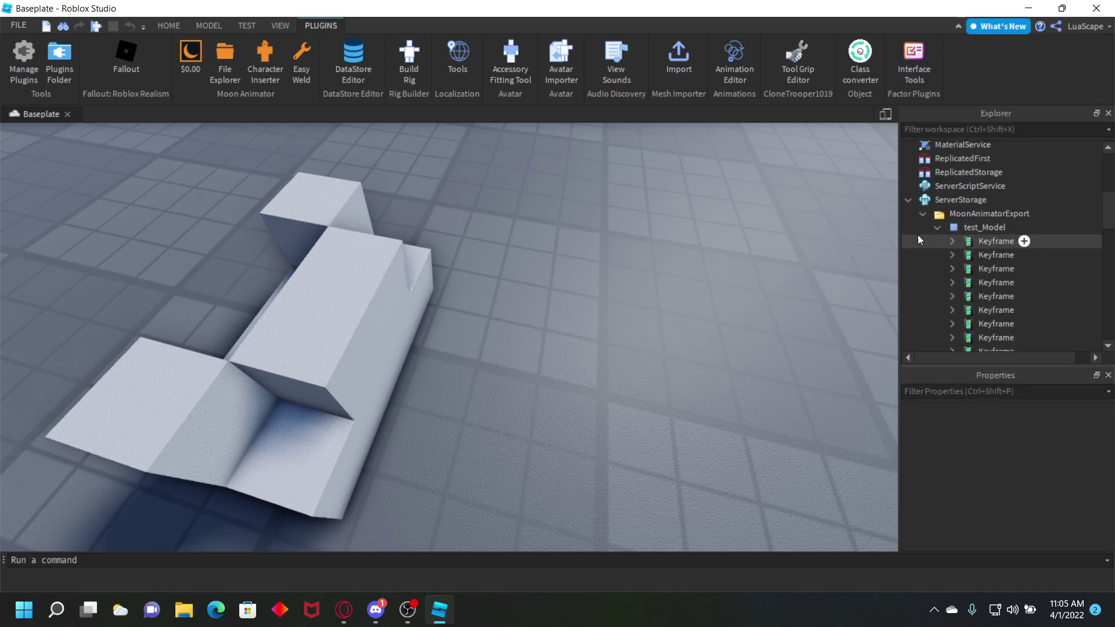
scroll(946, 229, "down", 2)
scroll(945, 244, "up", 3)
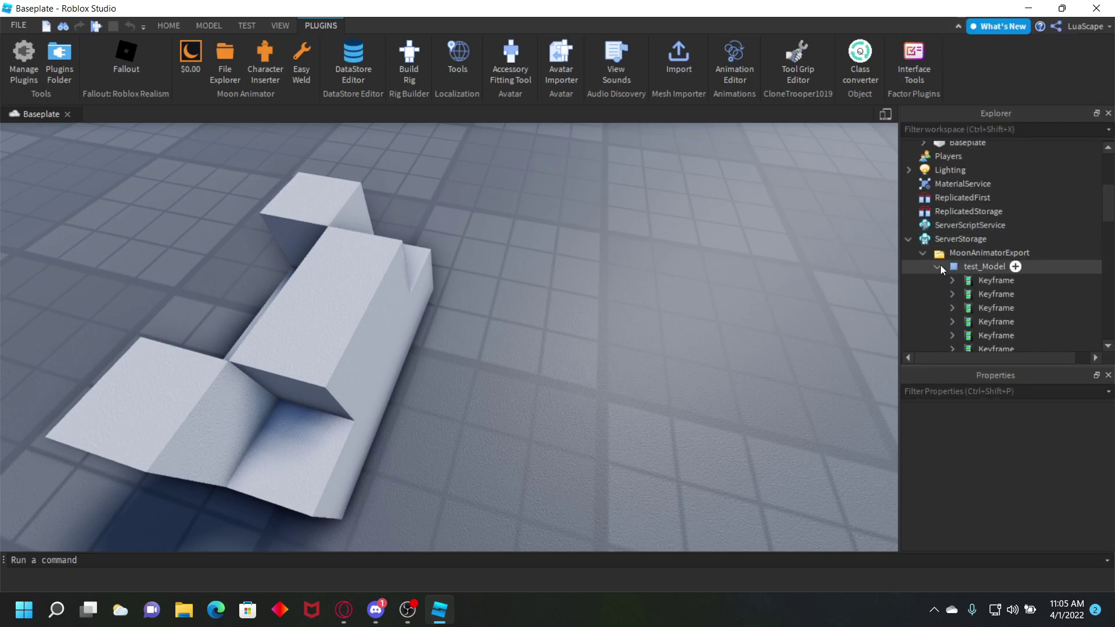
left_click(938, 266)
Save the test_Model keyframe sequence to Roblox as an asset titled test_Model and copy its asset ID.
right_click(958, 266)
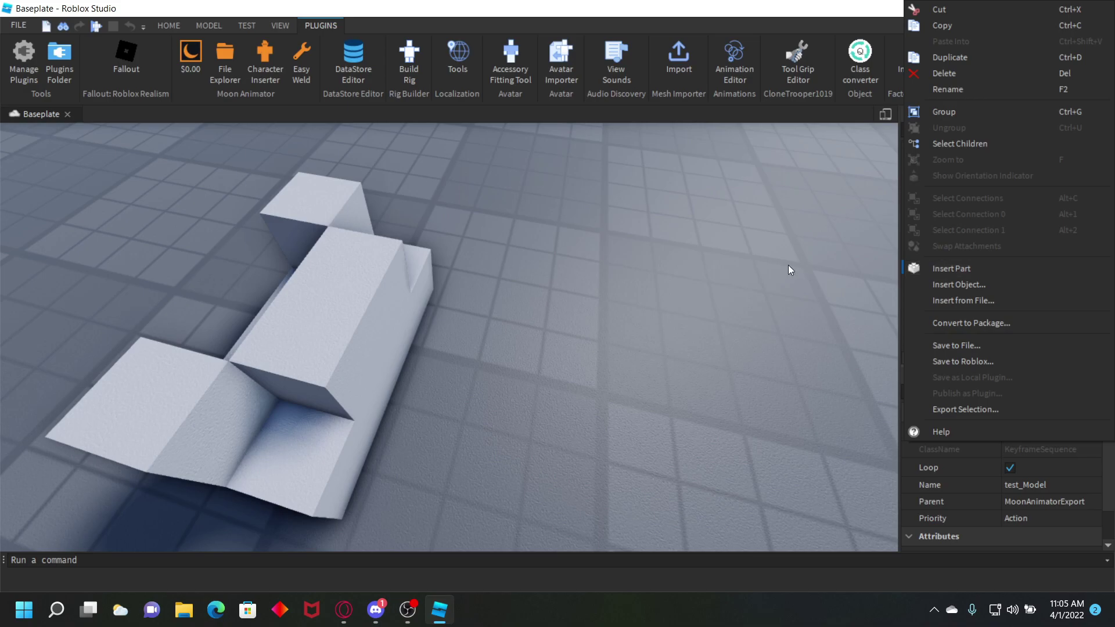
left_click(789, 265)
right_click(970, 267)
left_click(968, 362)
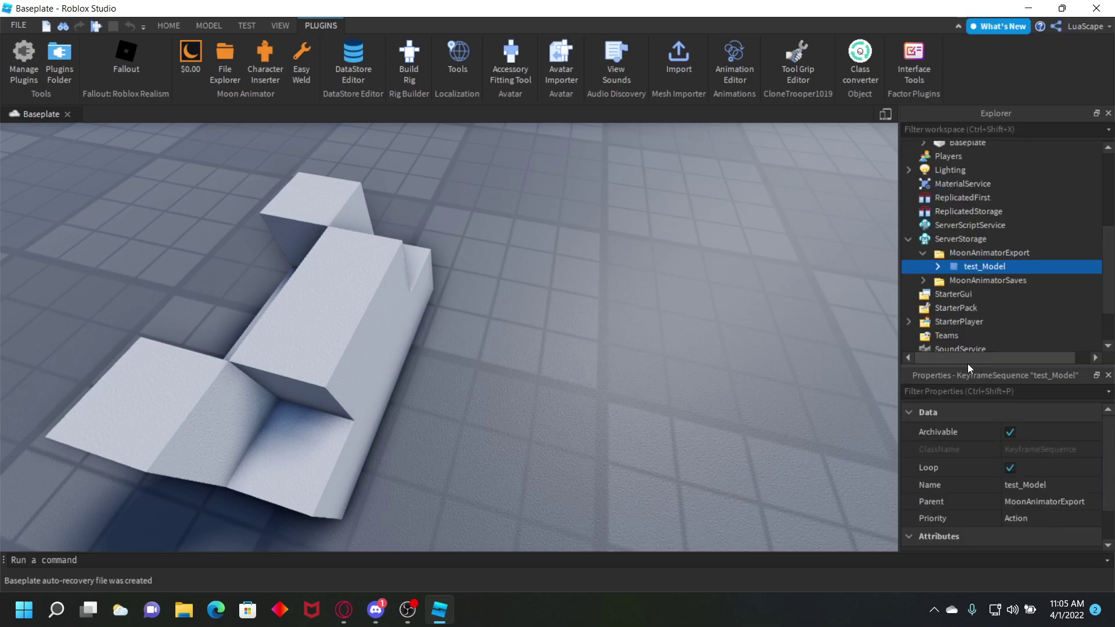
left_click(645, 189)
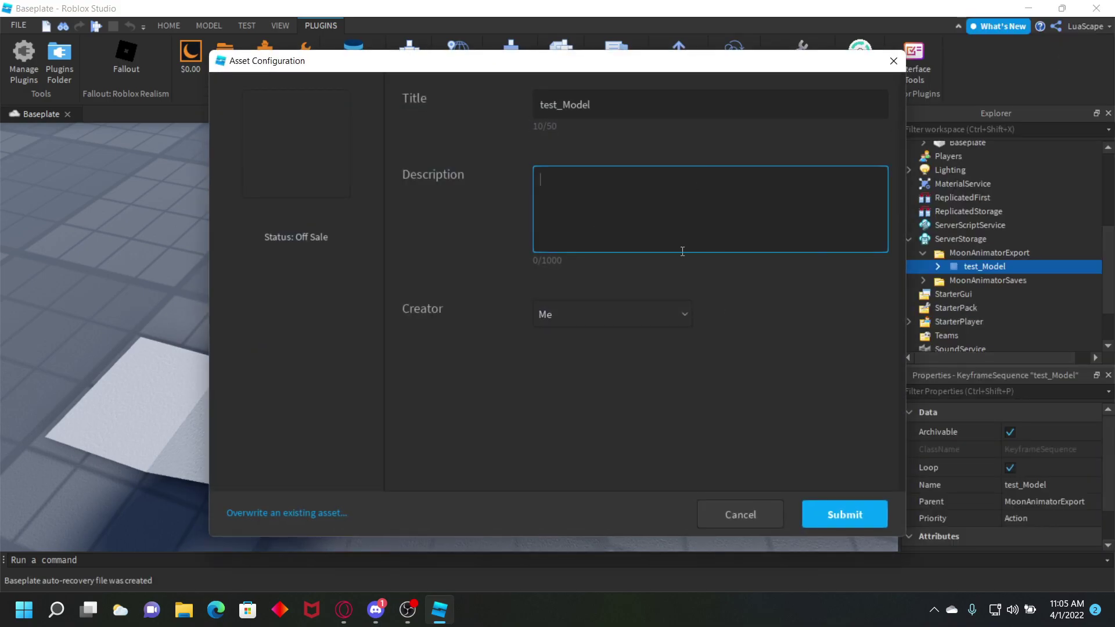
left_click(843, 513)
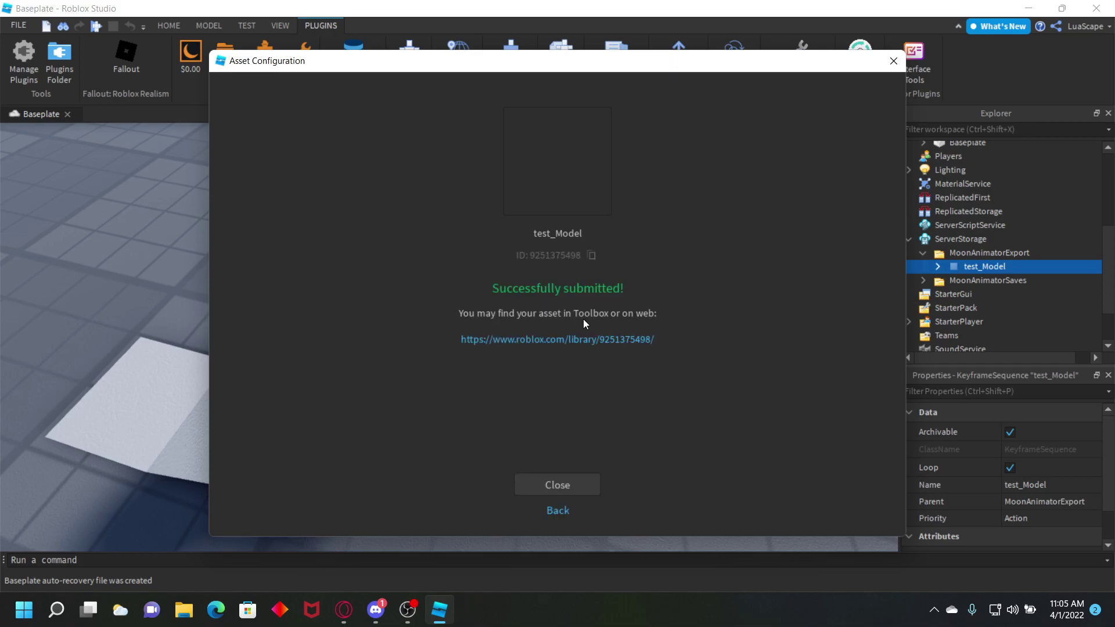
left_click(590, 256)
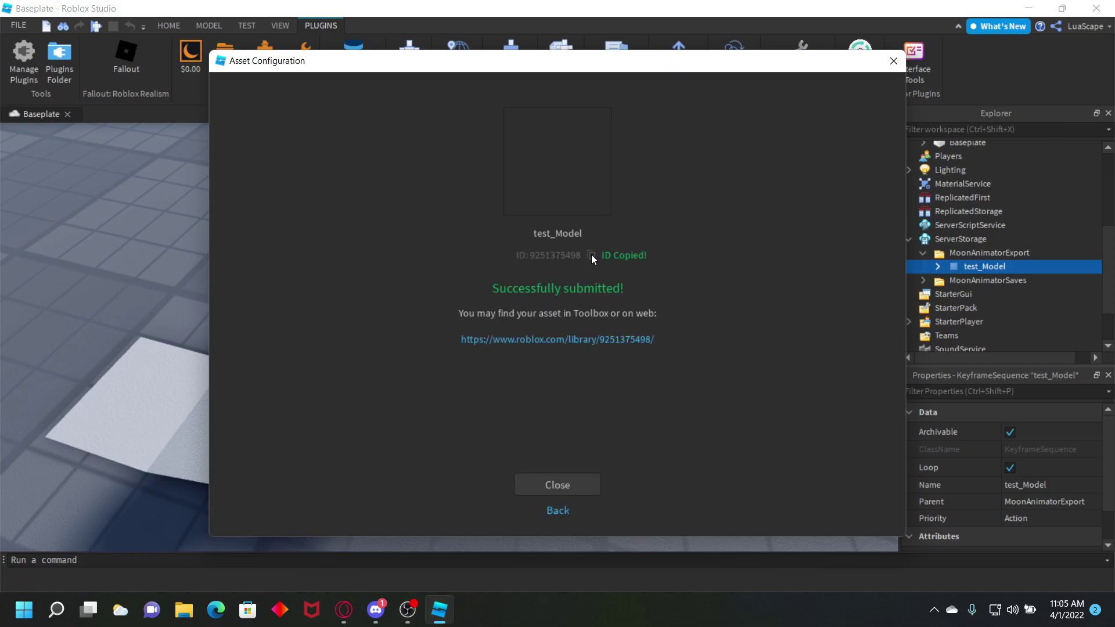
left_click(894, 61)
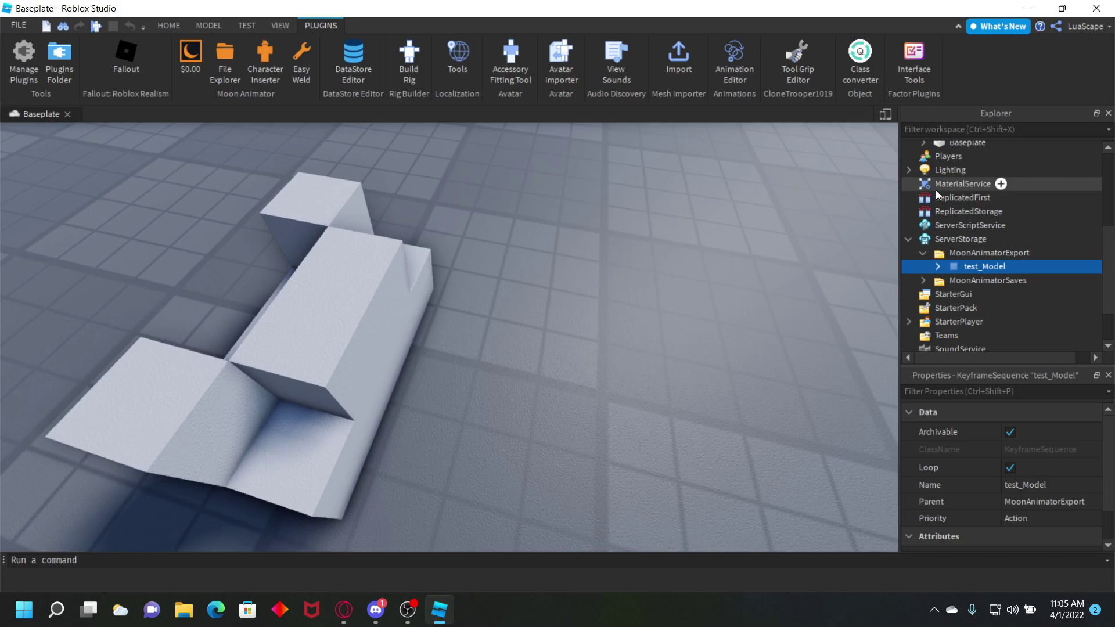
Insert an AnimationController object into Model in the Workspace.
scroll(936, 192, "up", 5)
left_click(937, 257)
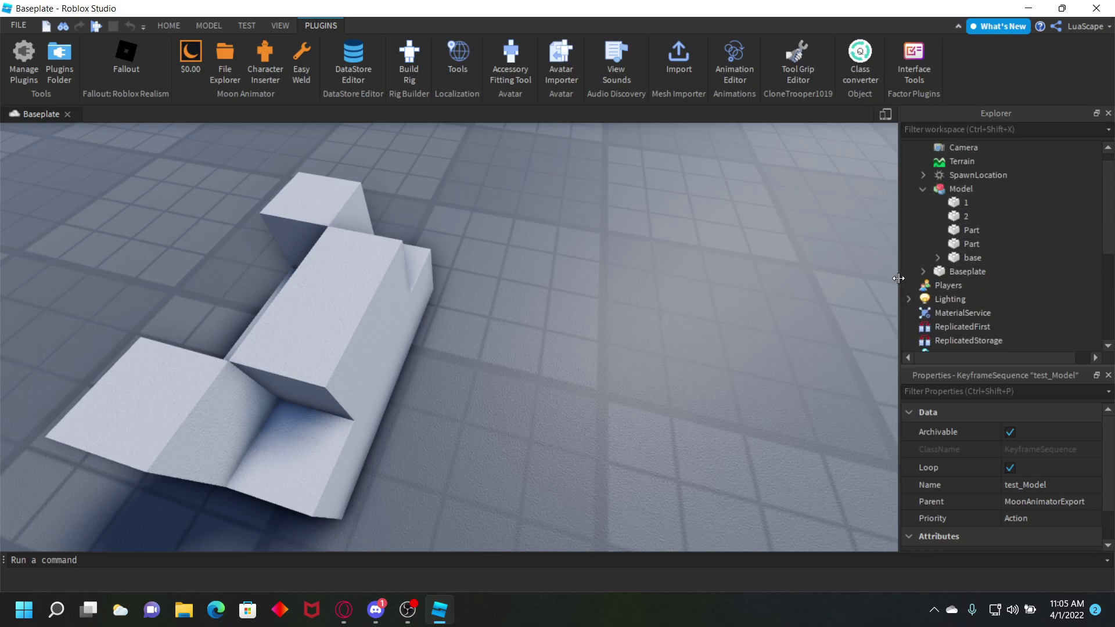
scroll(927, 268, "up", 1)
right_click_drag(635, 274, 699, 259)
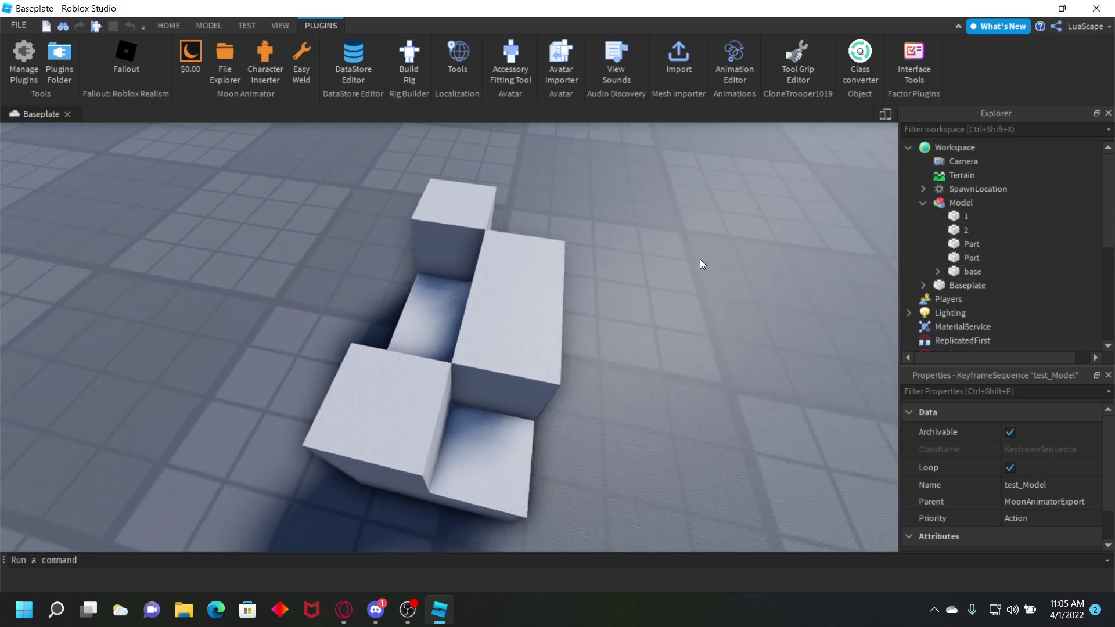
right_click(946, 207)
right_click(945, 204)
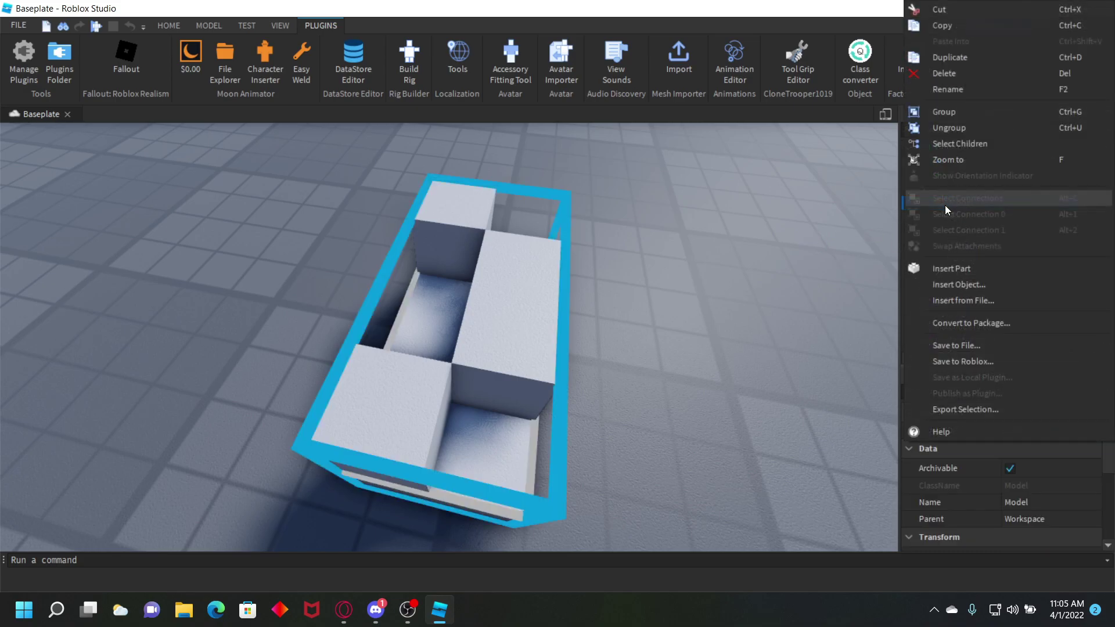
left_click(997, 284)
type("a")
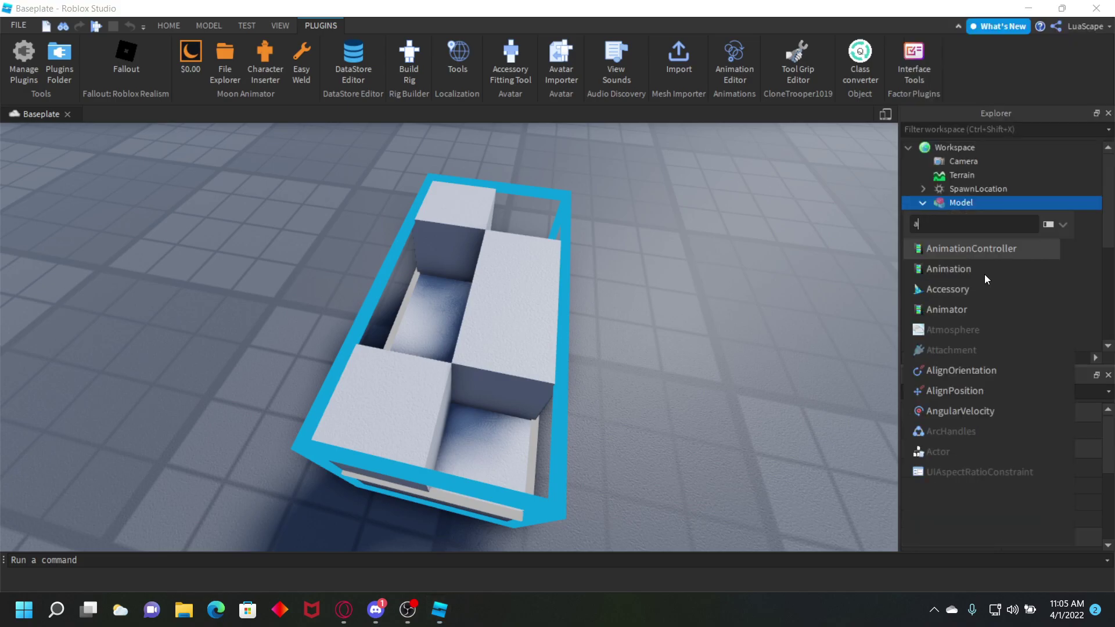
type("ni")
left_click(964, 248)
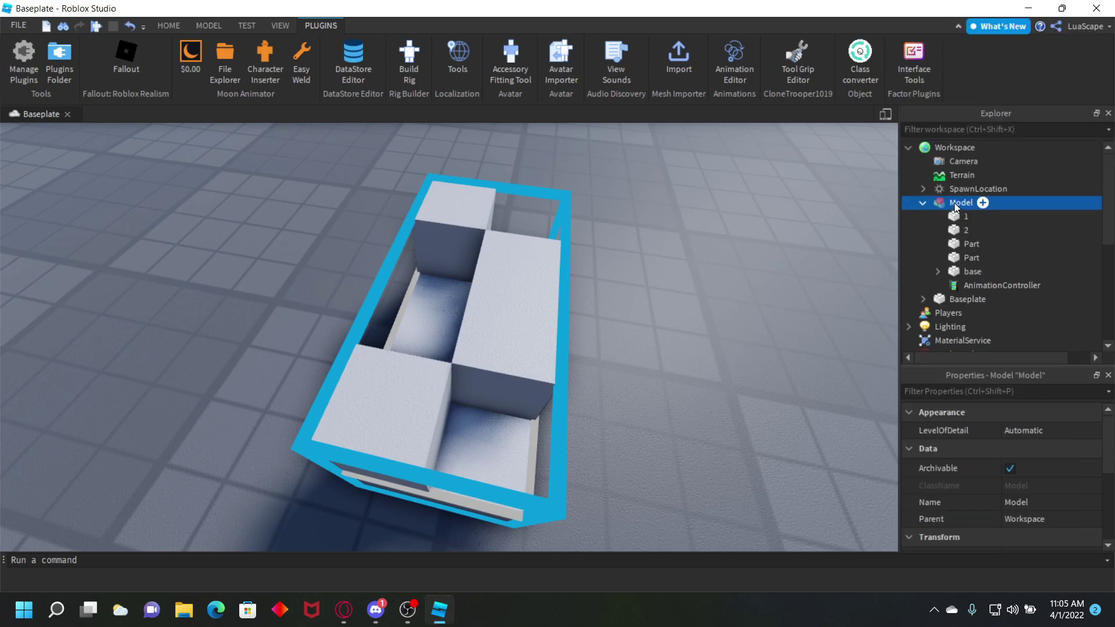
Insert an Animation object into Model and set its AnimationId to the copied asset ID.
right_click(955, 207)
left_click(981, 285)
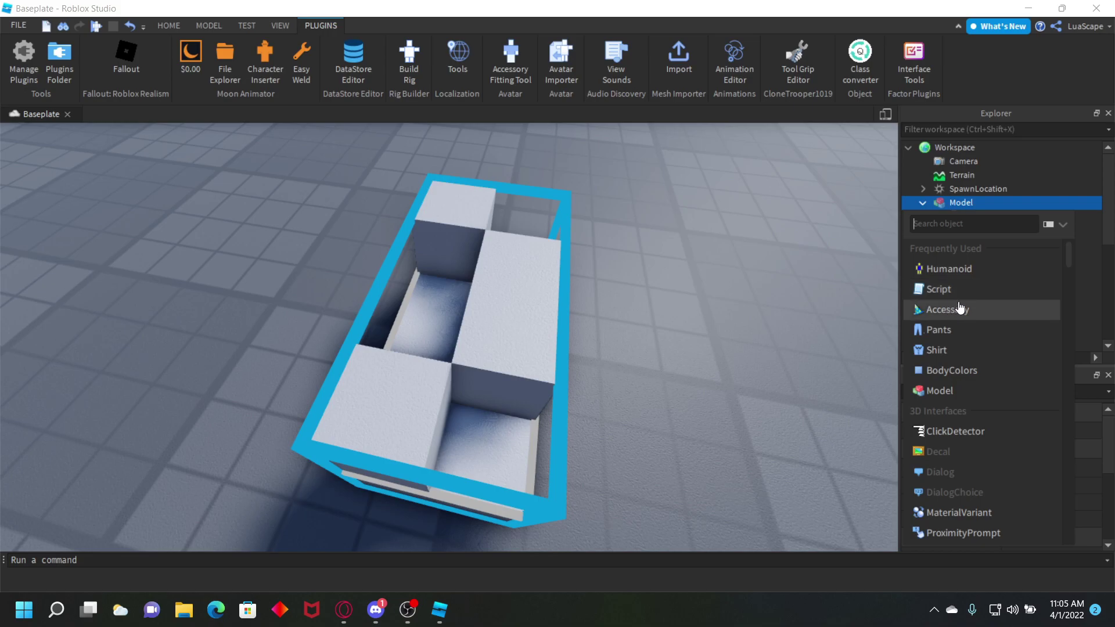
type("an")
left_click(952, 268)
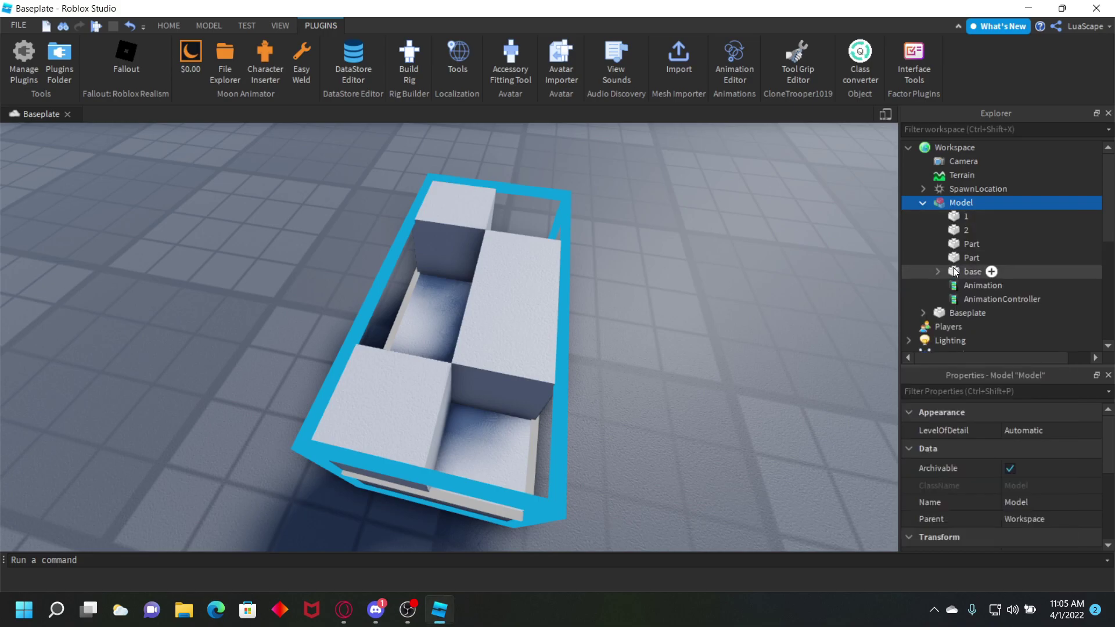
left_click(956, 287)
left_click(1050, 457)
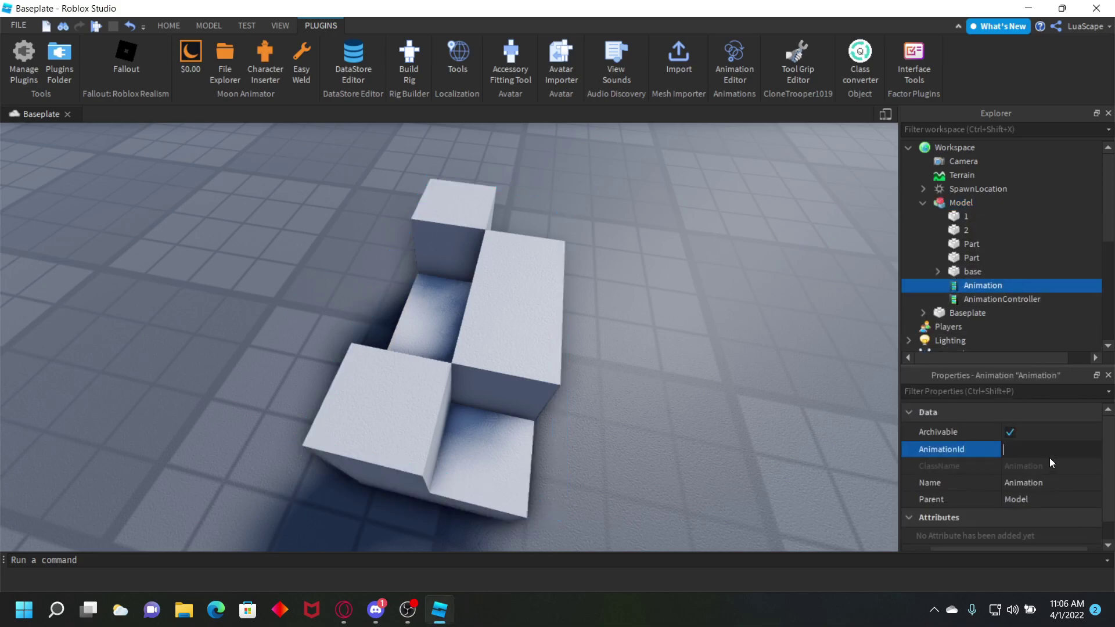
key("ctrl+v")
key("Return")
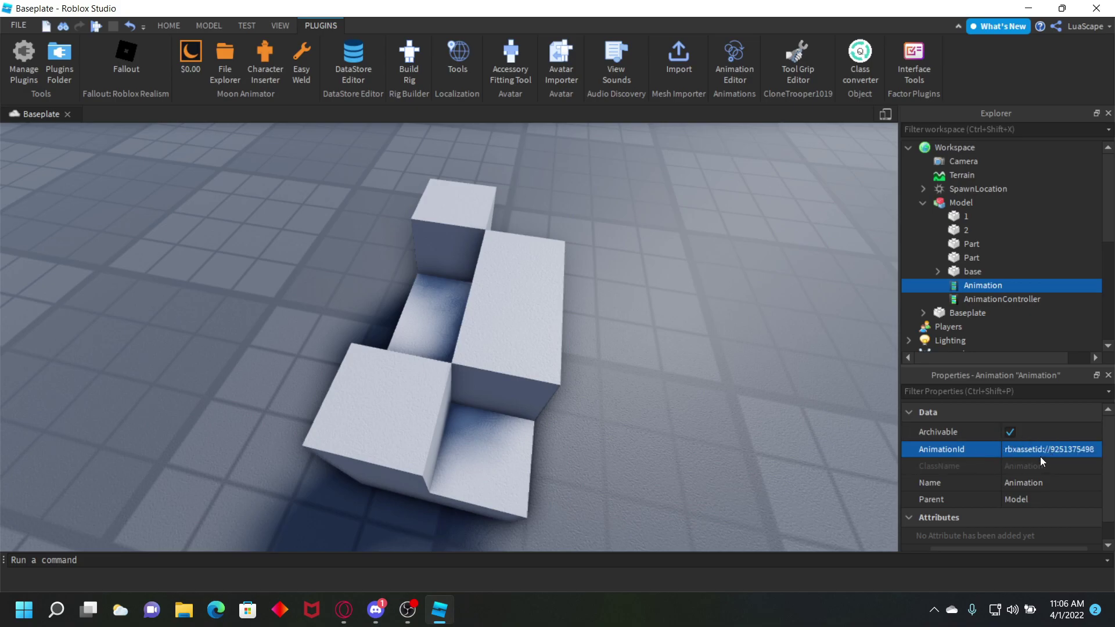
Insert a Script into Model and replace its default code with wait(5) followed by a blank line.
right_click(950, 198)
left_click(979, 287)
left_click(949, 275)
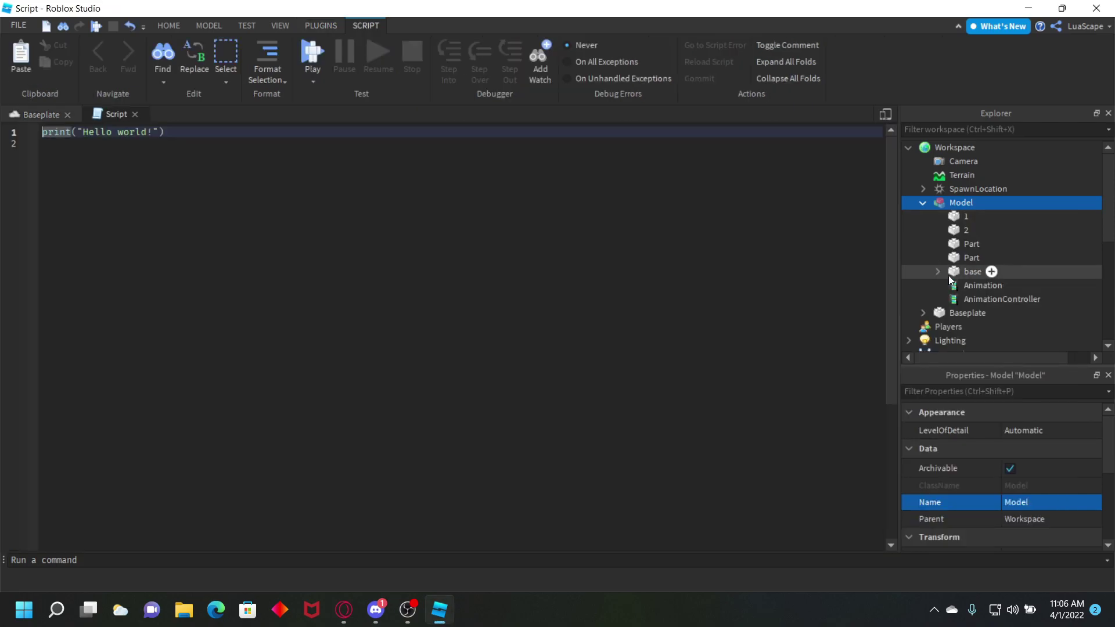
key("ctrl+a")
key("BackSpace")
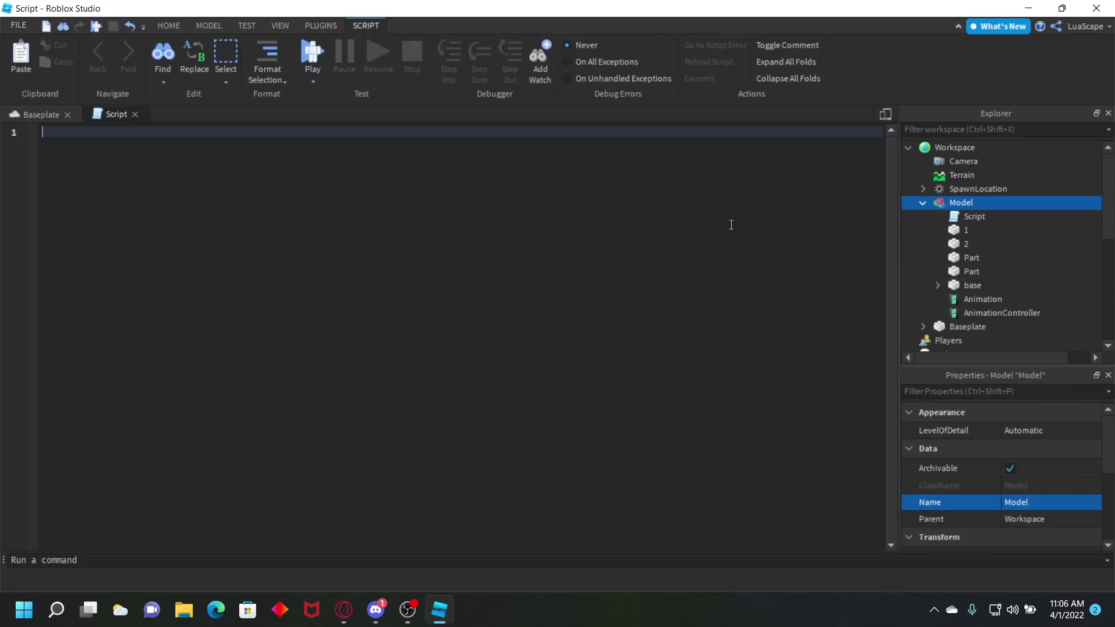
type("wait(5)")
key("Return")
key("Return")
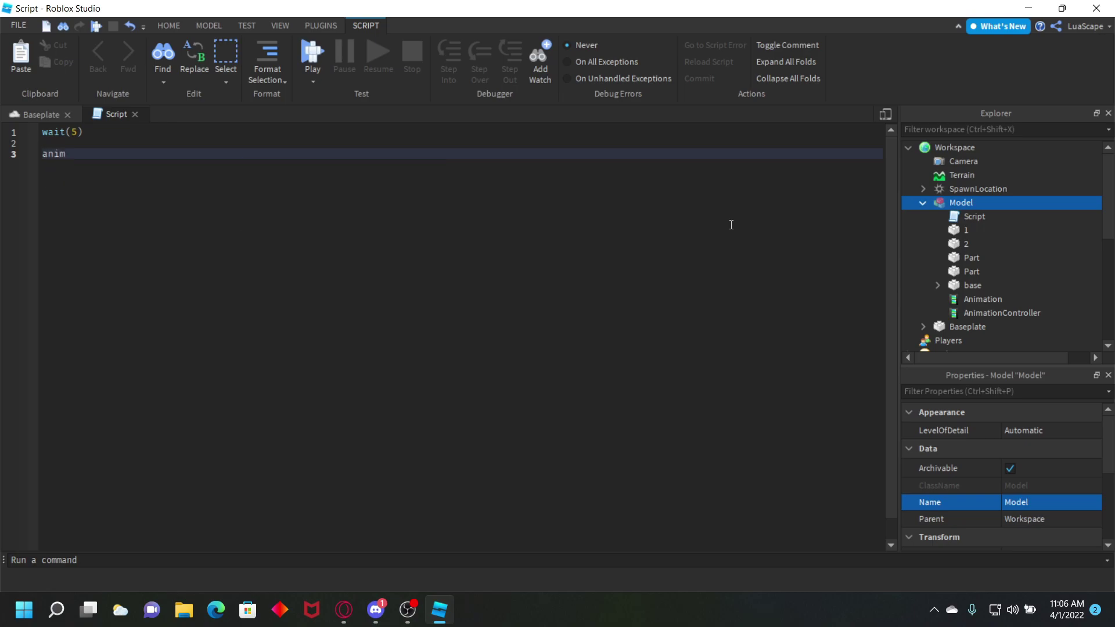
Write script.Parent.AnimationController:LoadAnimation(script.Parent.Animation on line 3 of the script.
type("a")
key("BackSpace")
type("script.Parent.ani")
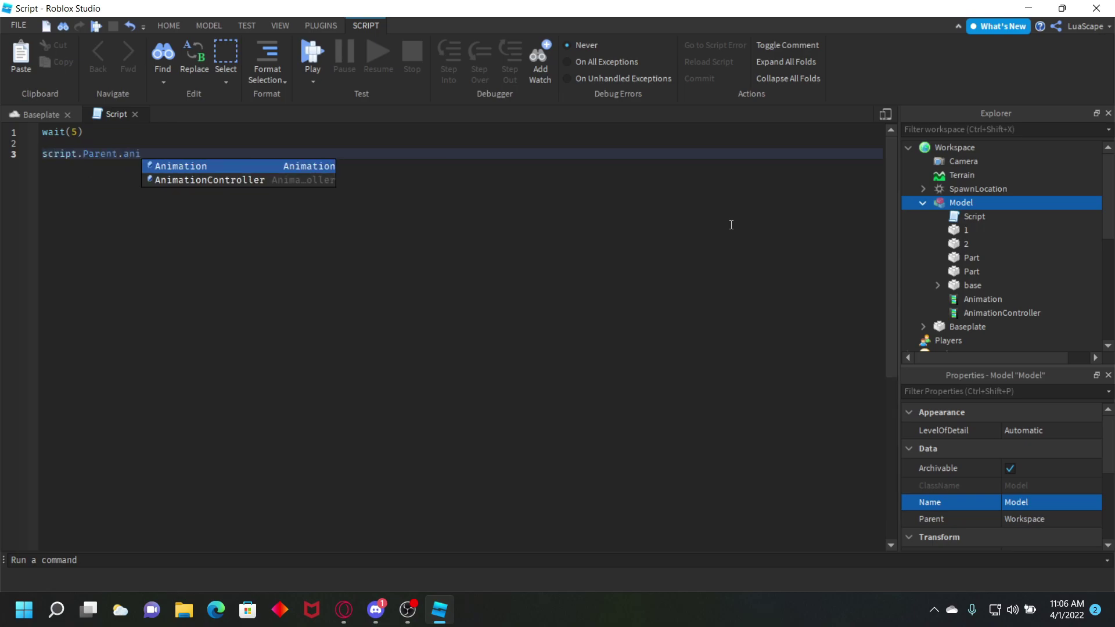
key("Escape")
type("m")
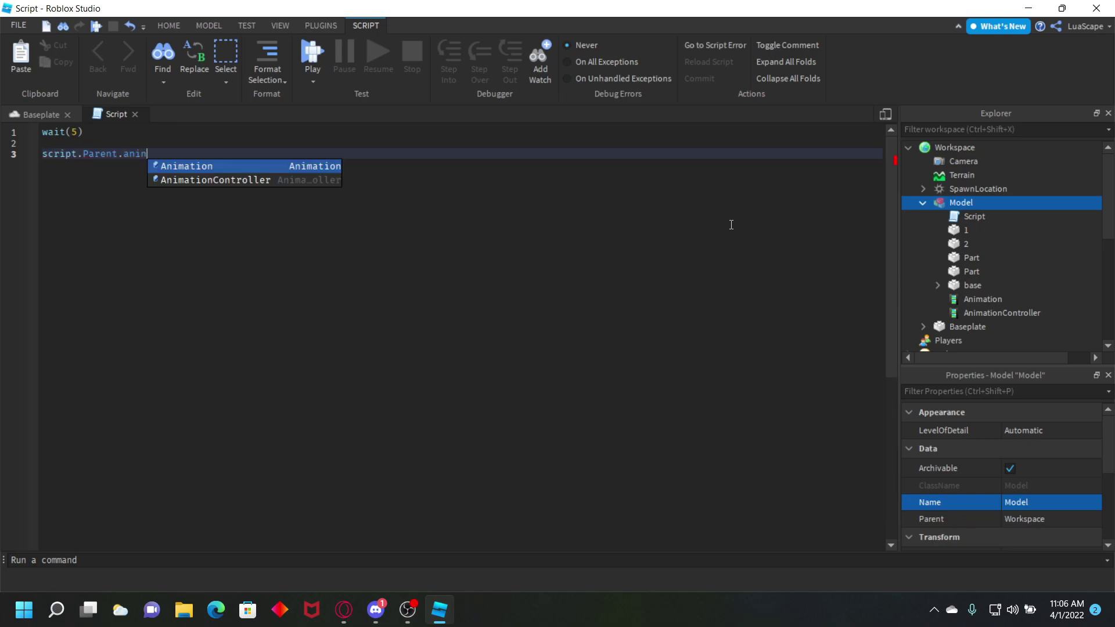
key("Down")
key("Tab")
type(":lo")
key("Tab")
type("(script.Parent")
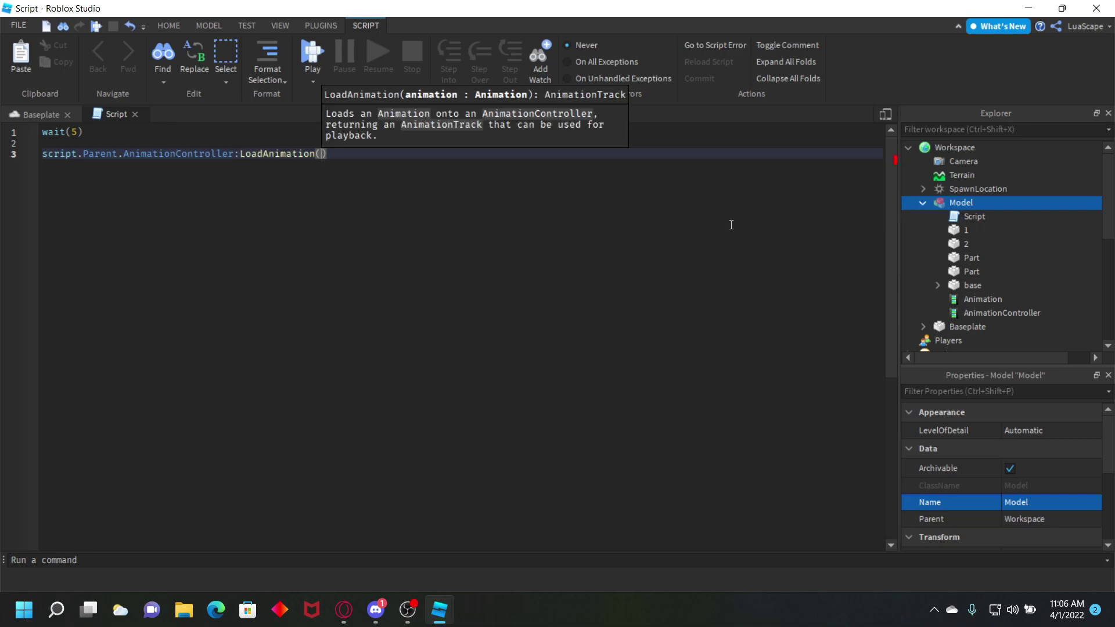
type(".Animation")
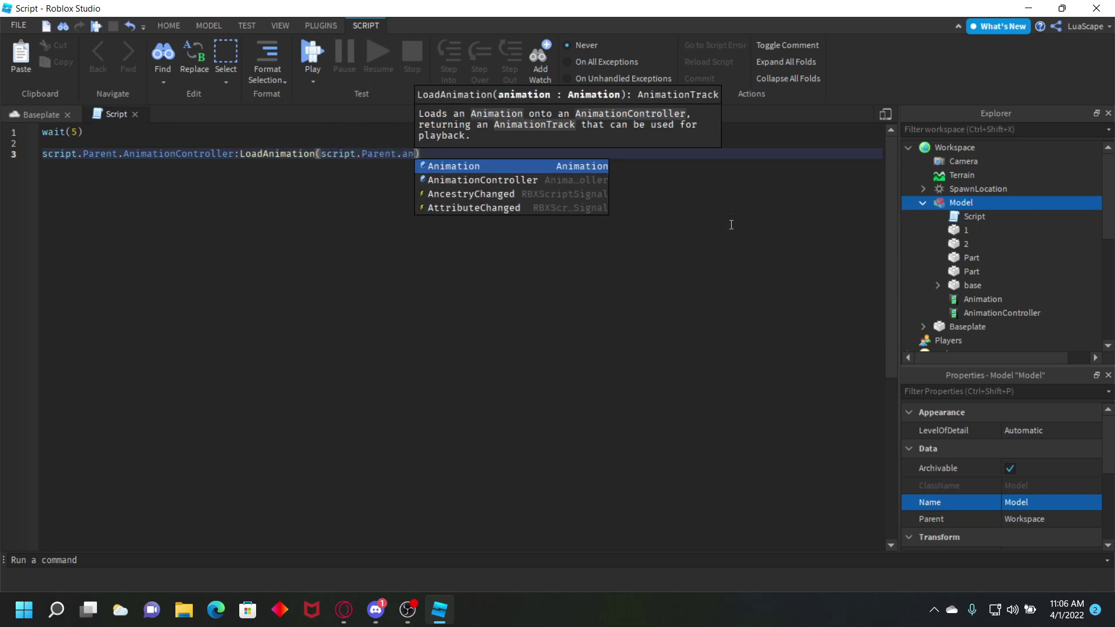
key("Tab")
Close the LoadAnimation call and append :Play() to it.
type(")Lop")
key("BackSpace")
type(":")
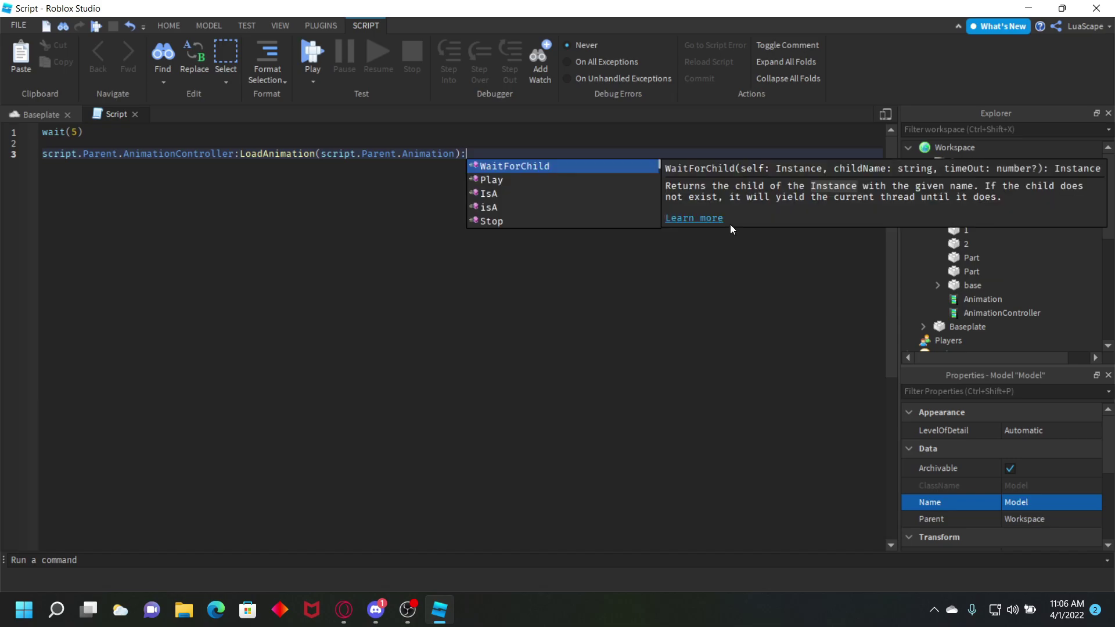
type("pl")
key("Tab")
type("(")
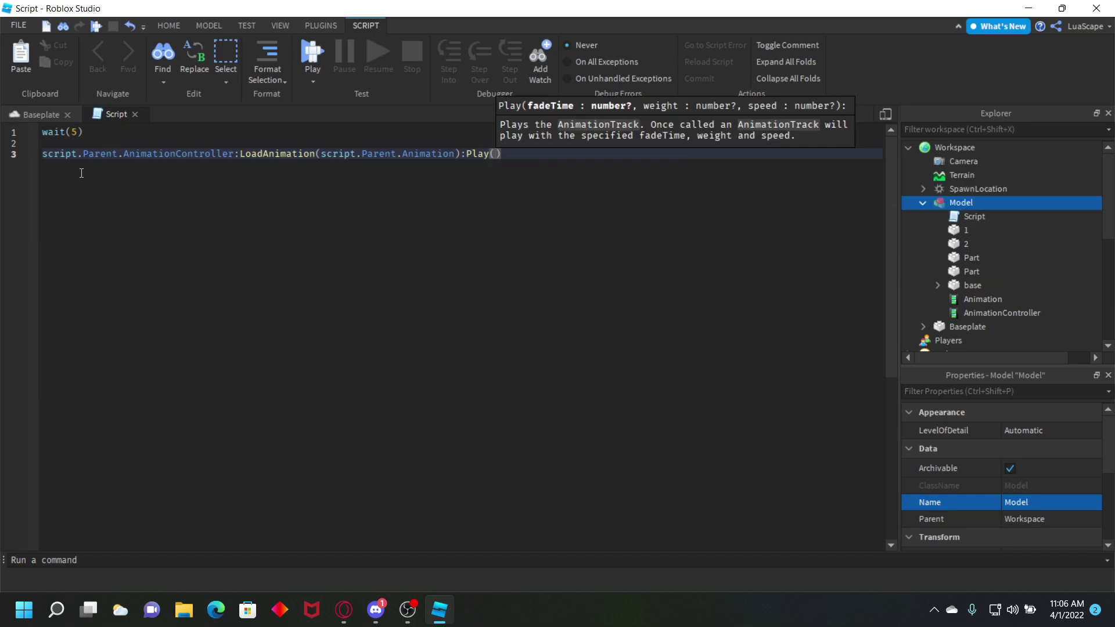
type(")")
left_click_drag(51, 152, 141, 154)
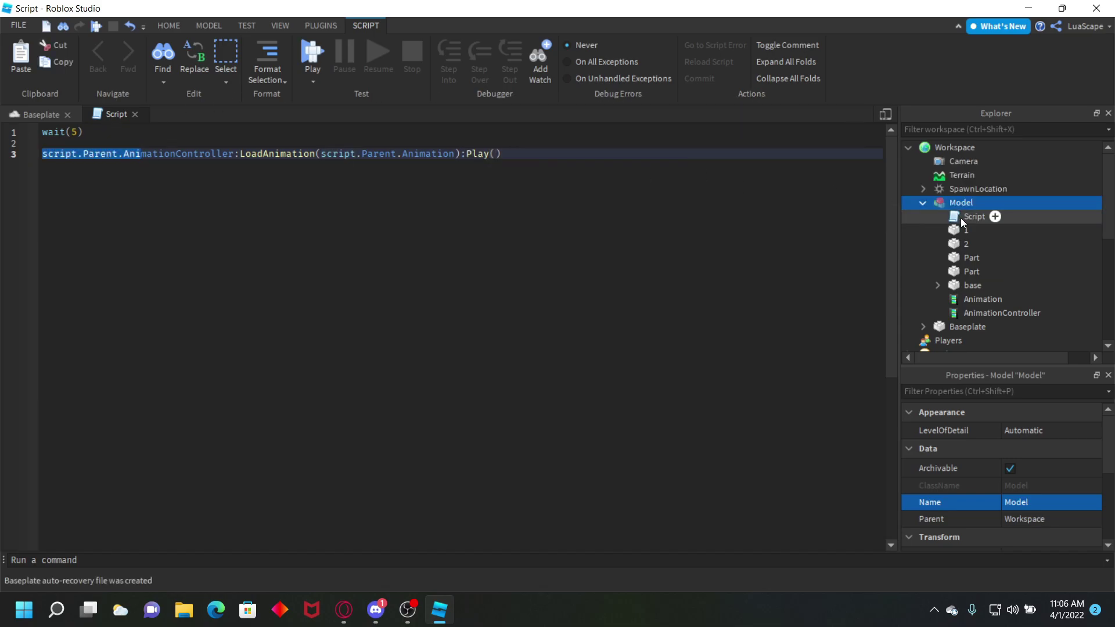
left_click(1045, 312)
left_click(981, 303)
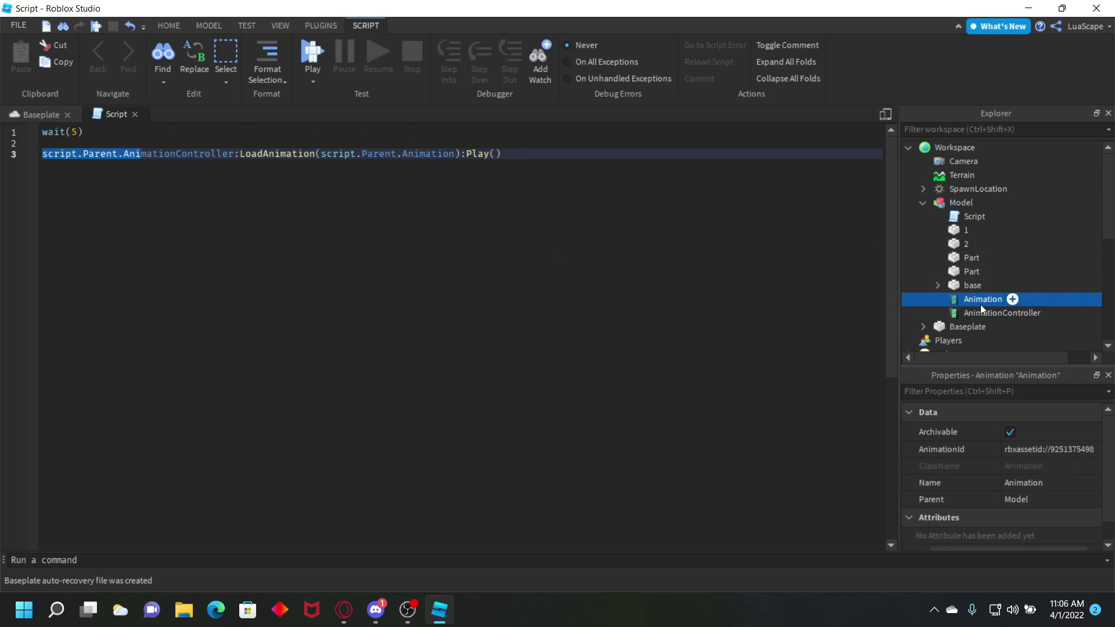
left_click_drag(511, 157, 466, 155)
Return to the Baseplate view, start a playtest with Play Here, and view the model from another angle.
left_click(36, 113)
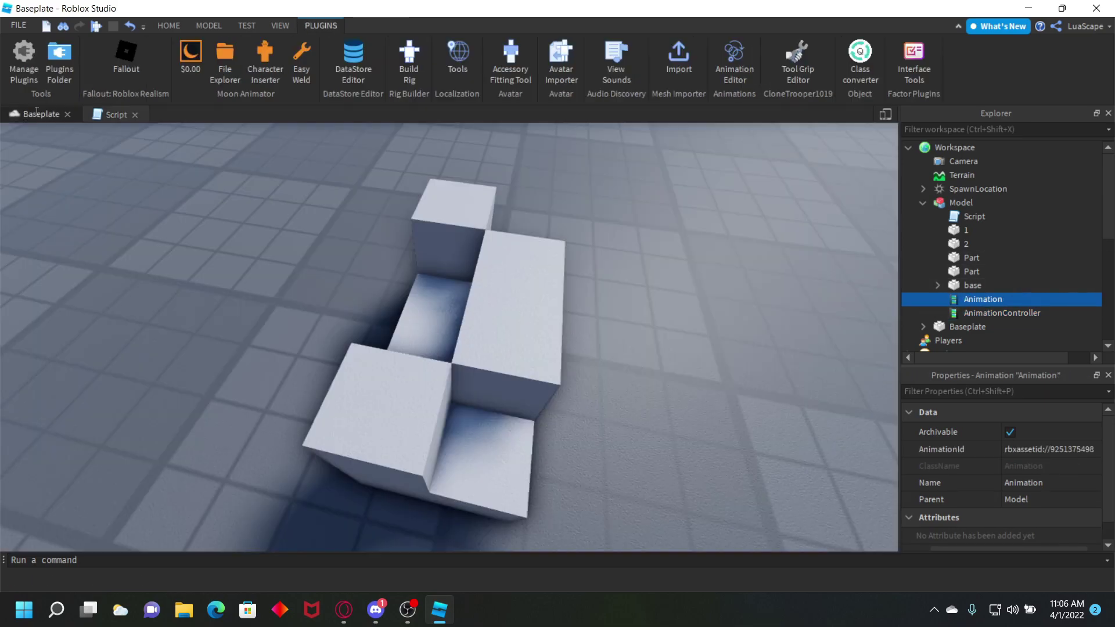
left_click(247, 25)
left_click(22, 82)
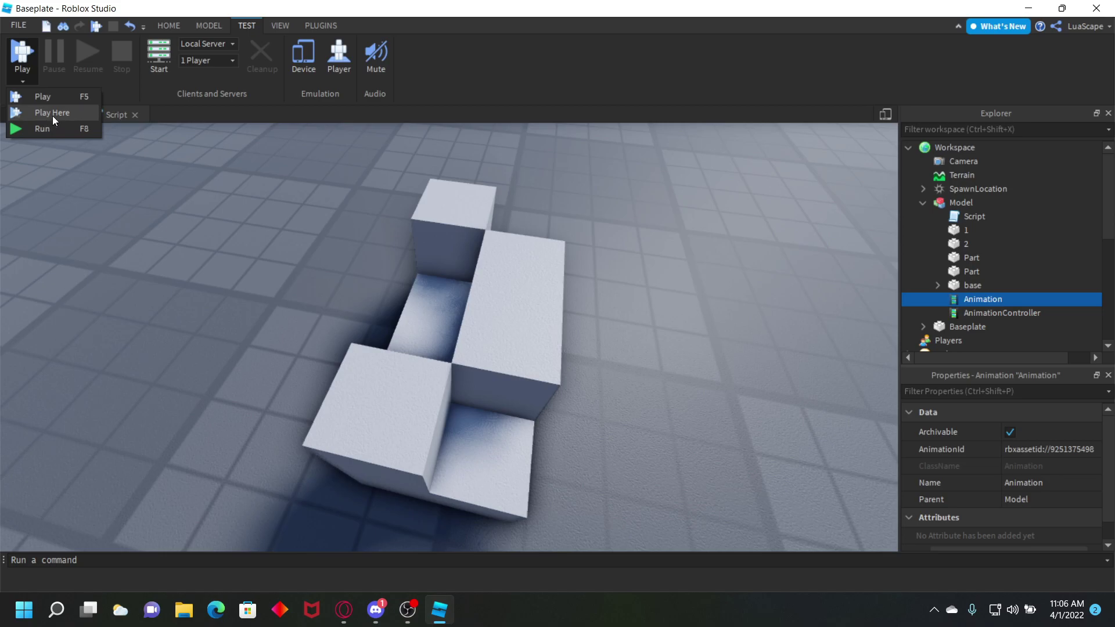
left_click(52, 117)
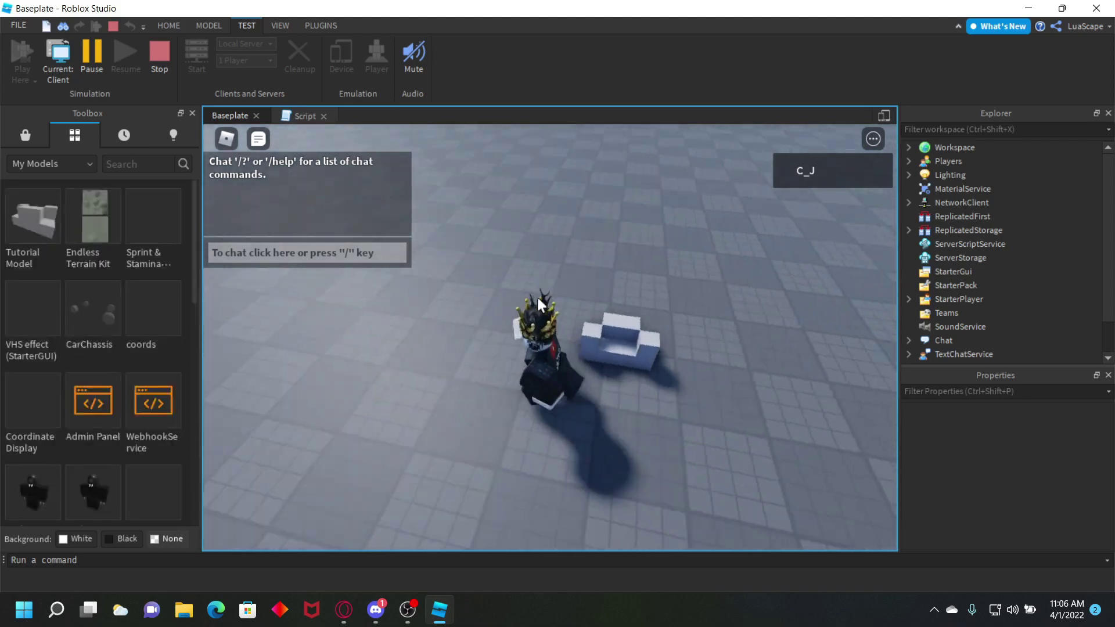
right_click_drag(538, 298, 536, 296)
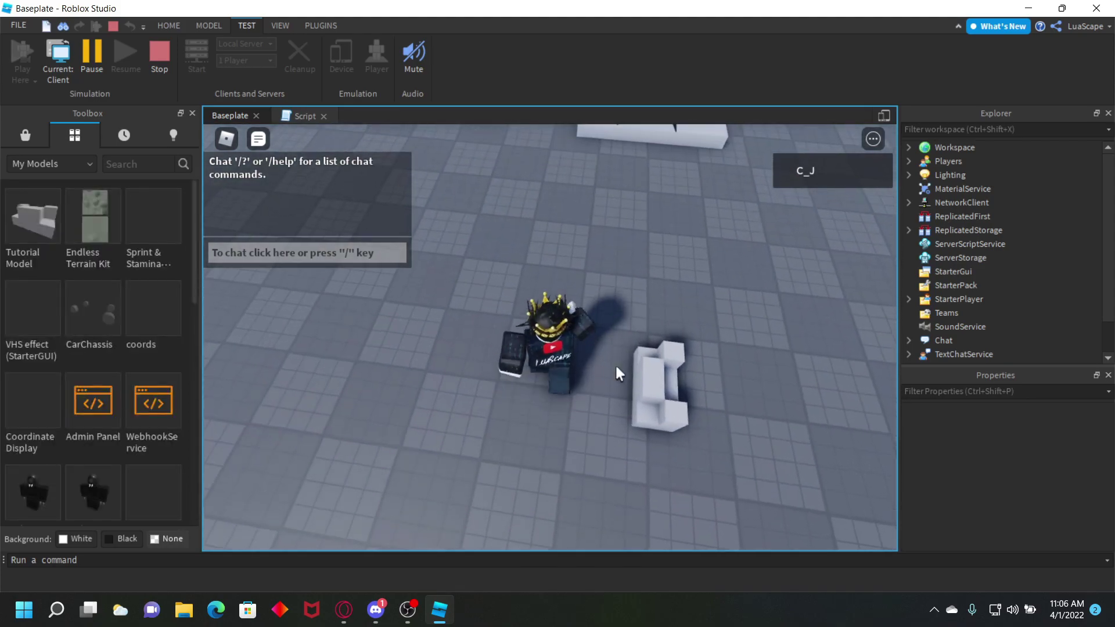
Watch the model's animation in the playtest from close up and from several sides, and stop the playtest.
key("d")
right_click_drag(641, 381, 638, 375)
scroll(638, 374, "up", 10)
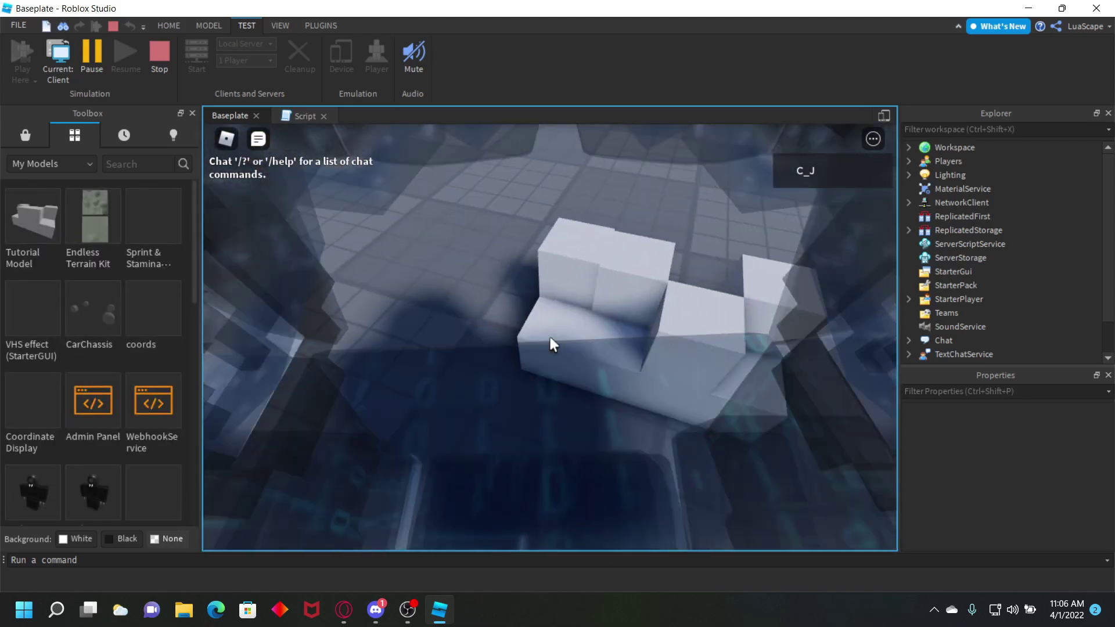
key("a")
key("d")
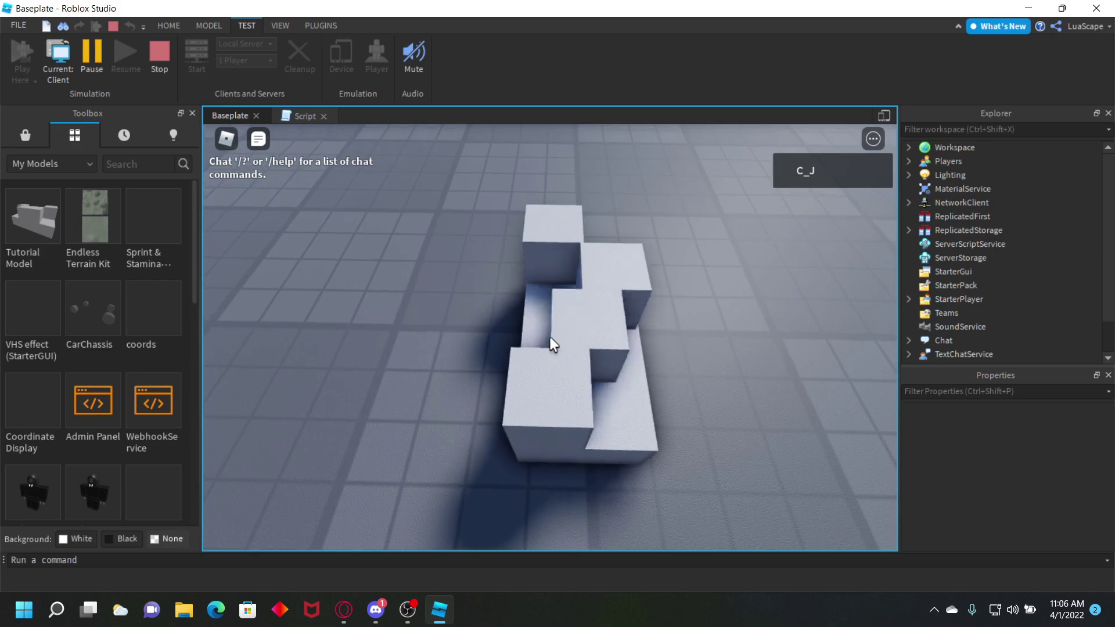
scroll(549, 334, "down", 5)
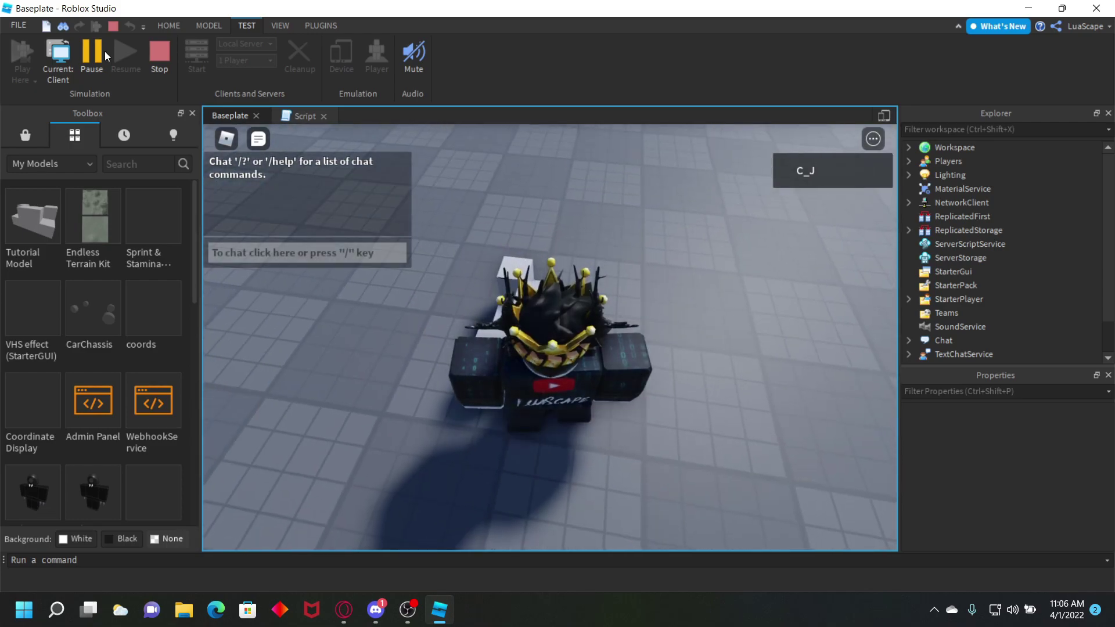
left_click(159, 61)
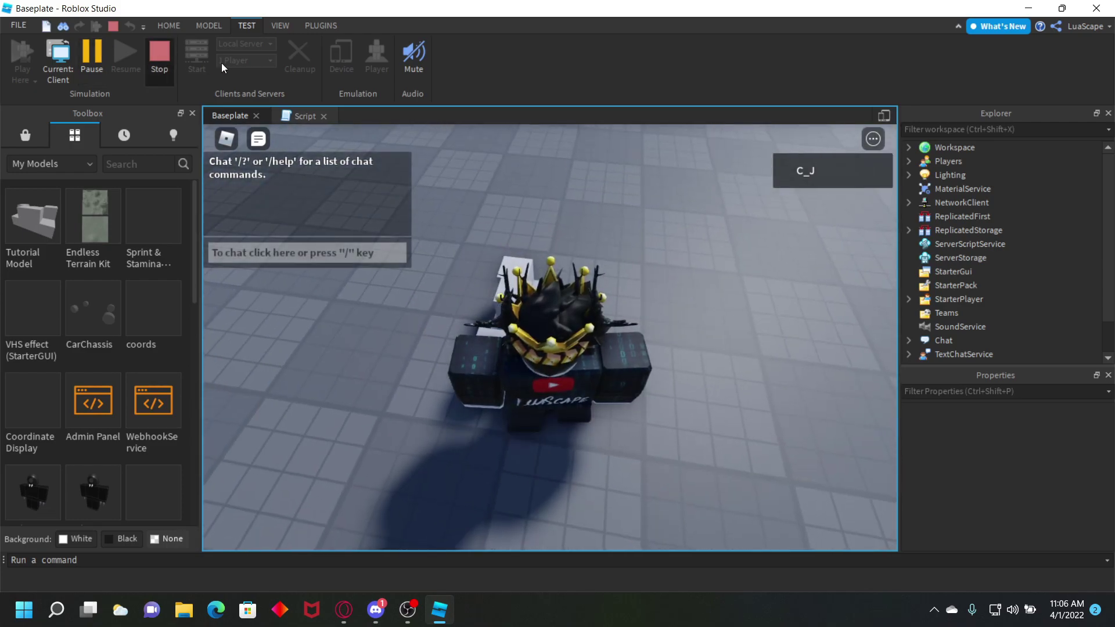
Inspect the Animation object in Model and the Motor6D joints 1 and 2 under base.
left_click(327, 25)
left_click(938, 285)
scroll(950, 283, "down", 1)
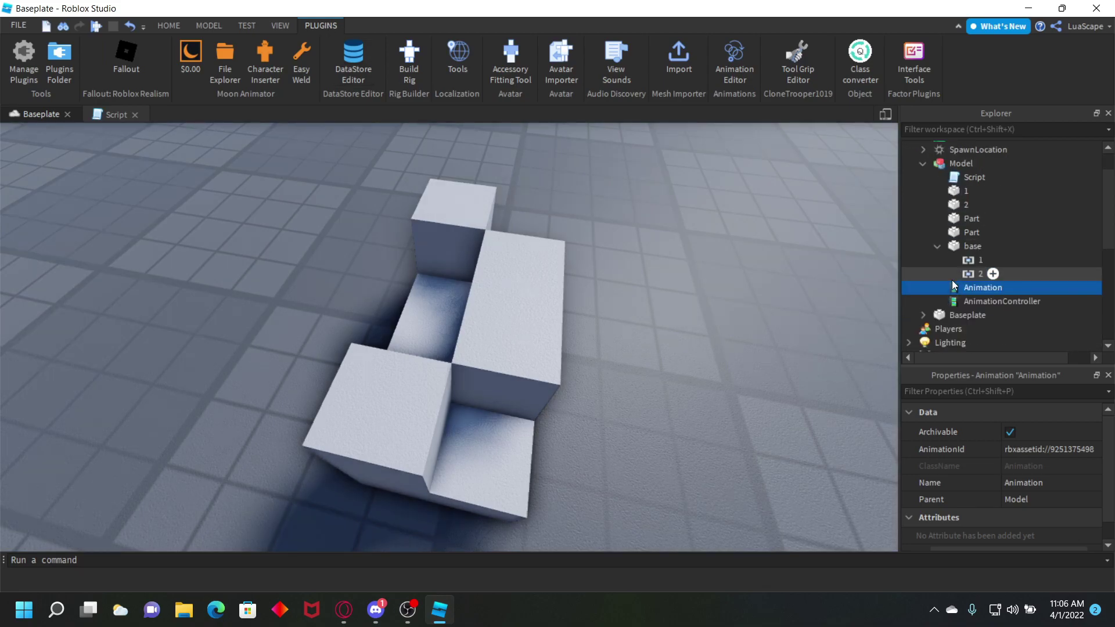
left_click(974, 259)
left_click(970, 273)
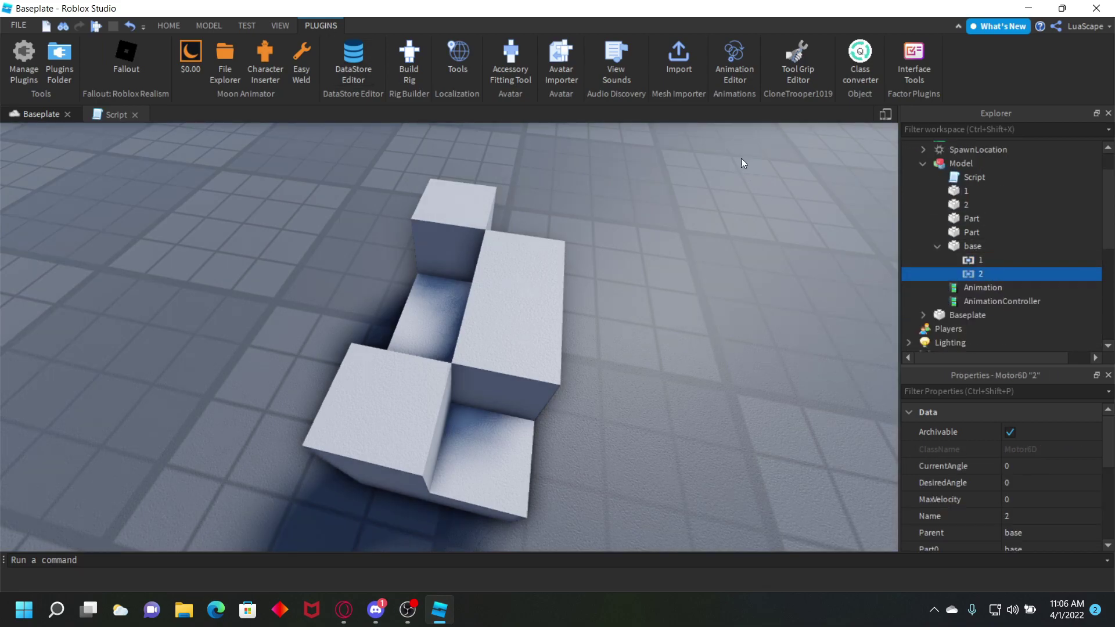
Open the Animation Editor on Model and create an animation with the default name Untitled Animation Clip.
left_click(733, 64)
left_click(445, 281)
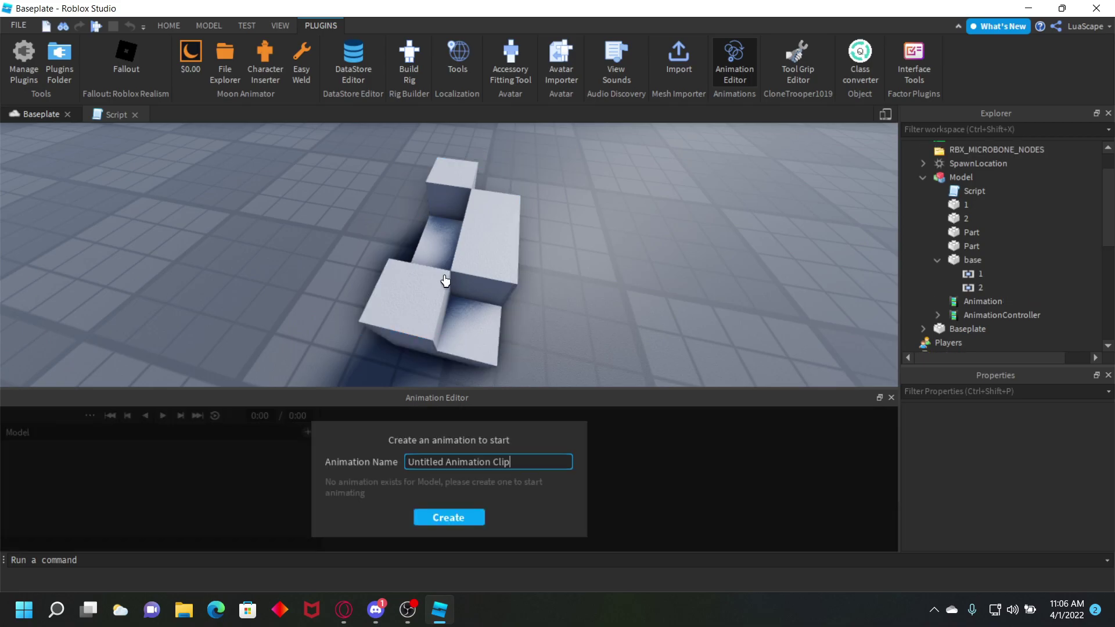
left_click(454, 514)
Move part 1 sideways across the base with the Move tool to key its pose at 0:00.
left_click(473, 250)
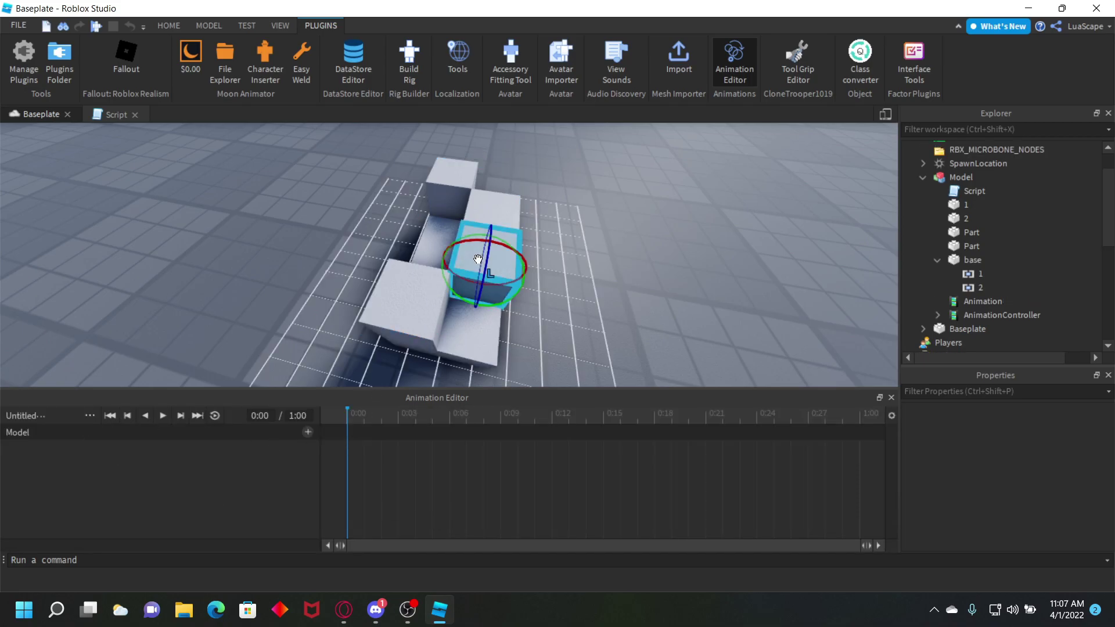
left_click(167, 29)
left_click(144, 57)
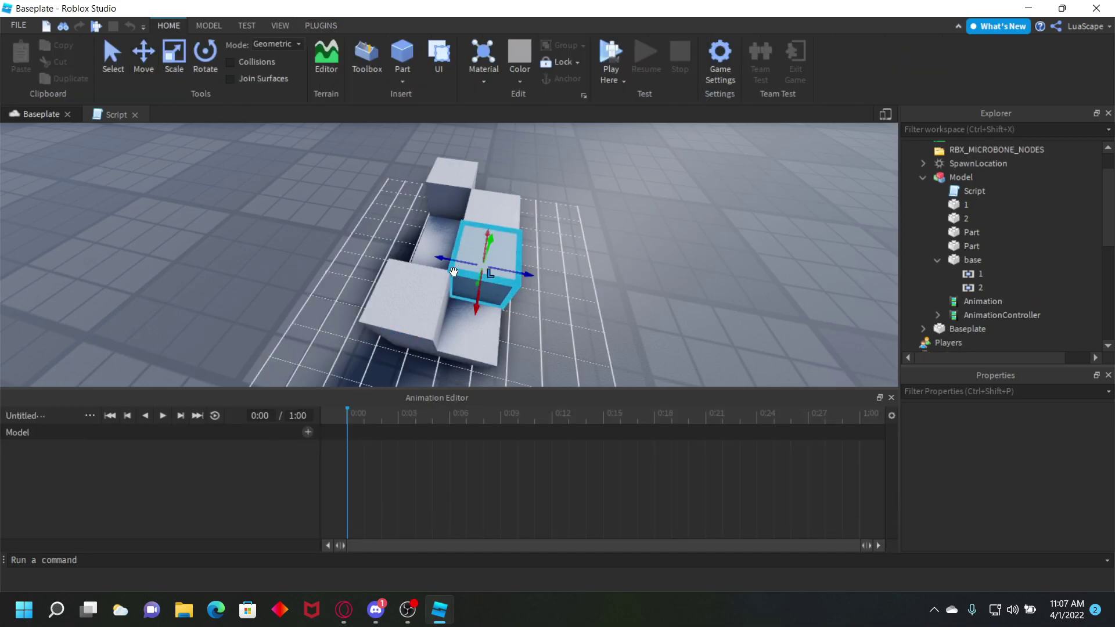
left_click_drag(455, 262, 405, 251)
Reposition part 2 on the base to key its pose at 0:00, and close the Animation Editor.
left_click(479, 224)
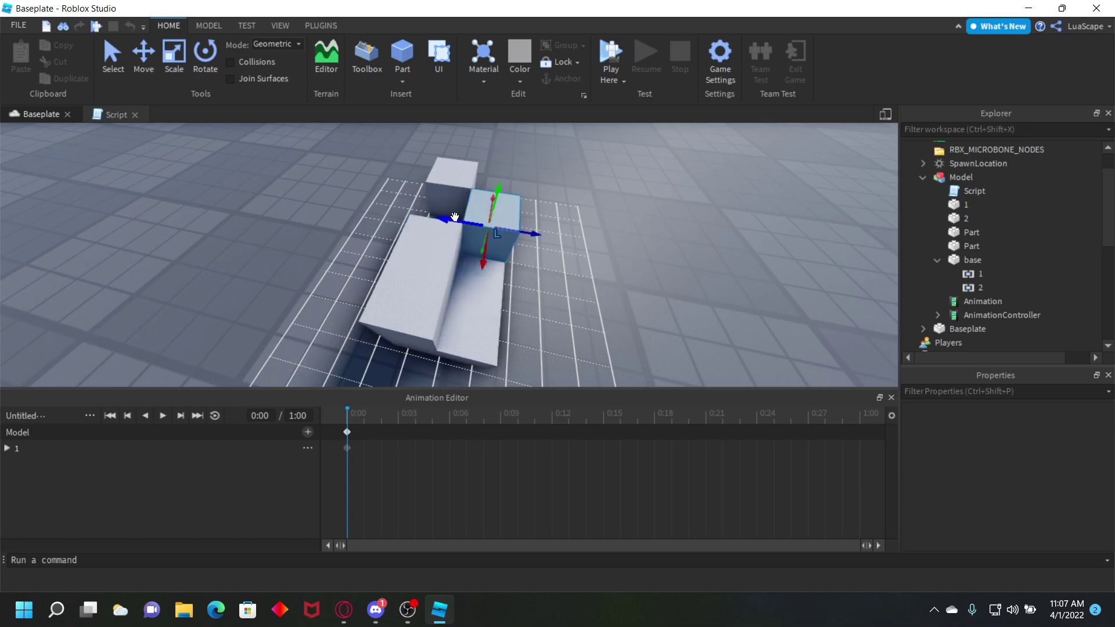
left_click_drag(453, 219, 405, 211)
left_click_drag(484, 226, 492, 261)
right_click_drag(612, 263, 612, 271)
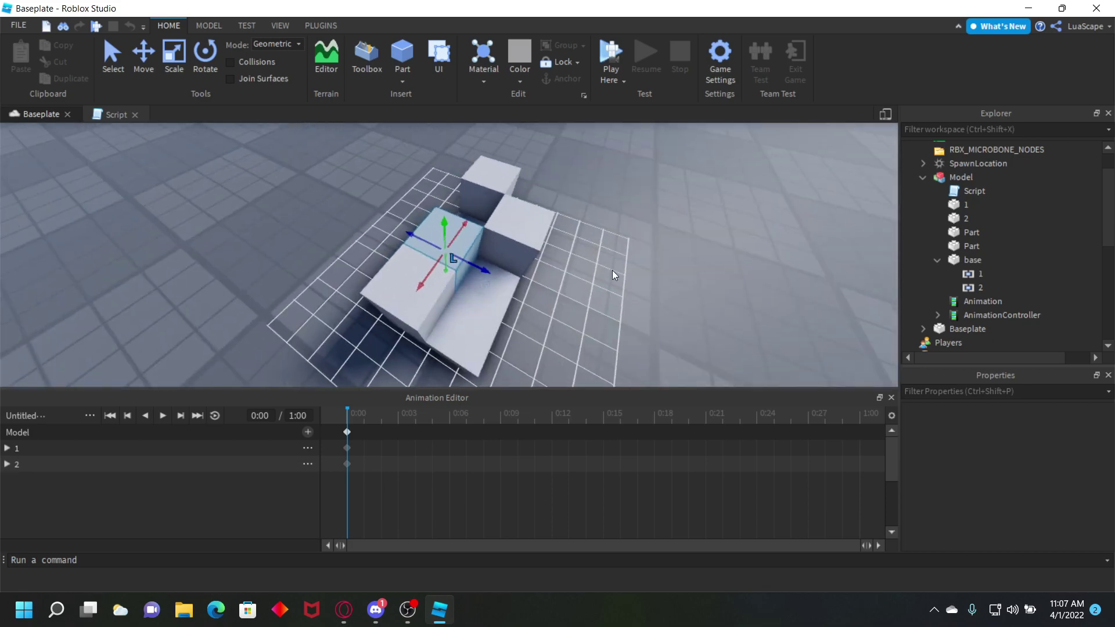
left_click(891, 398)
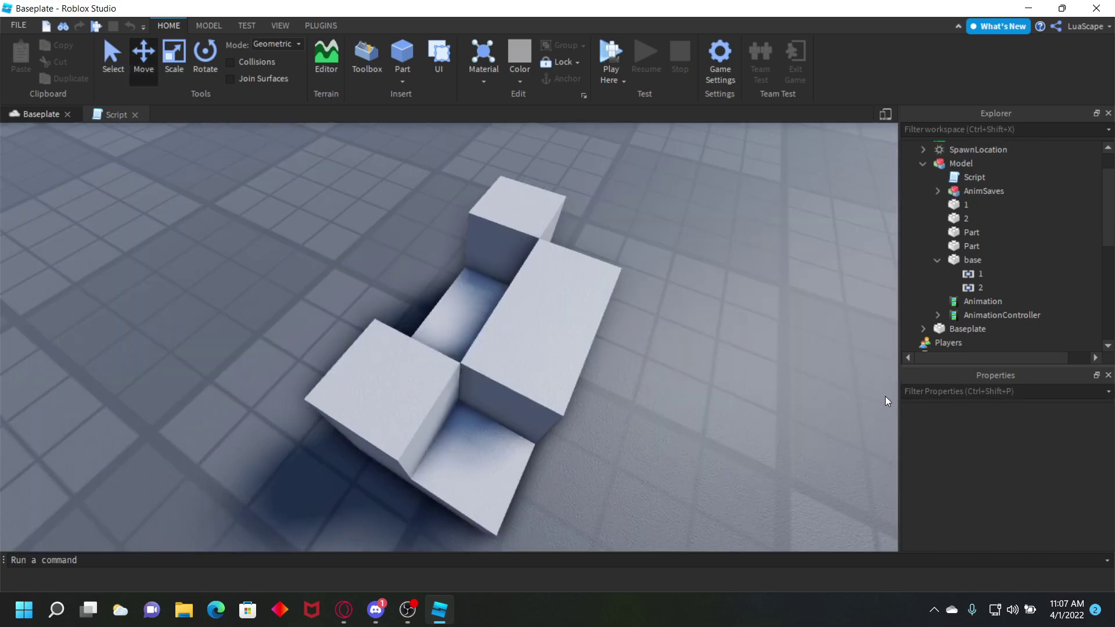